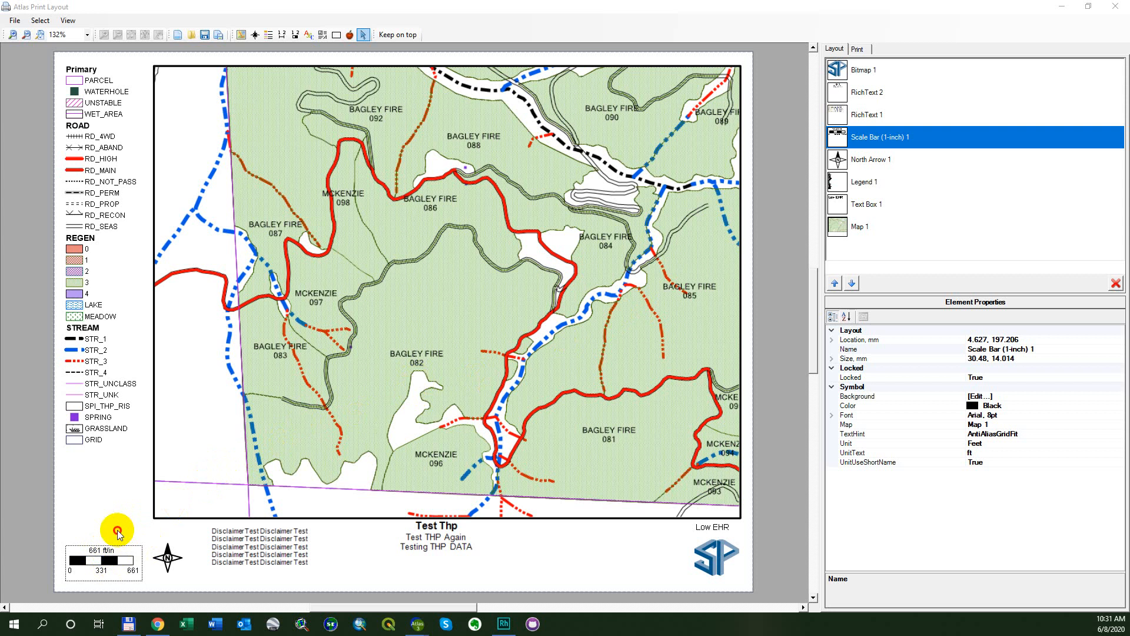
Insert a second 1-inch scale bar below the map and move it just above the existing scale bar.
click(109, 559)
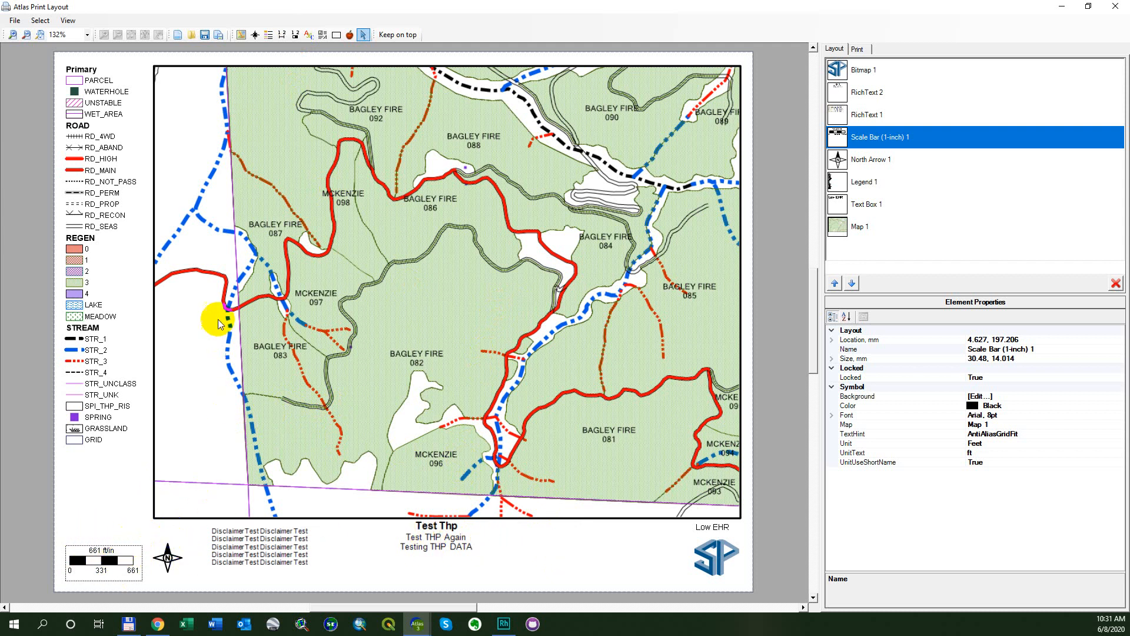
click(295, 34)
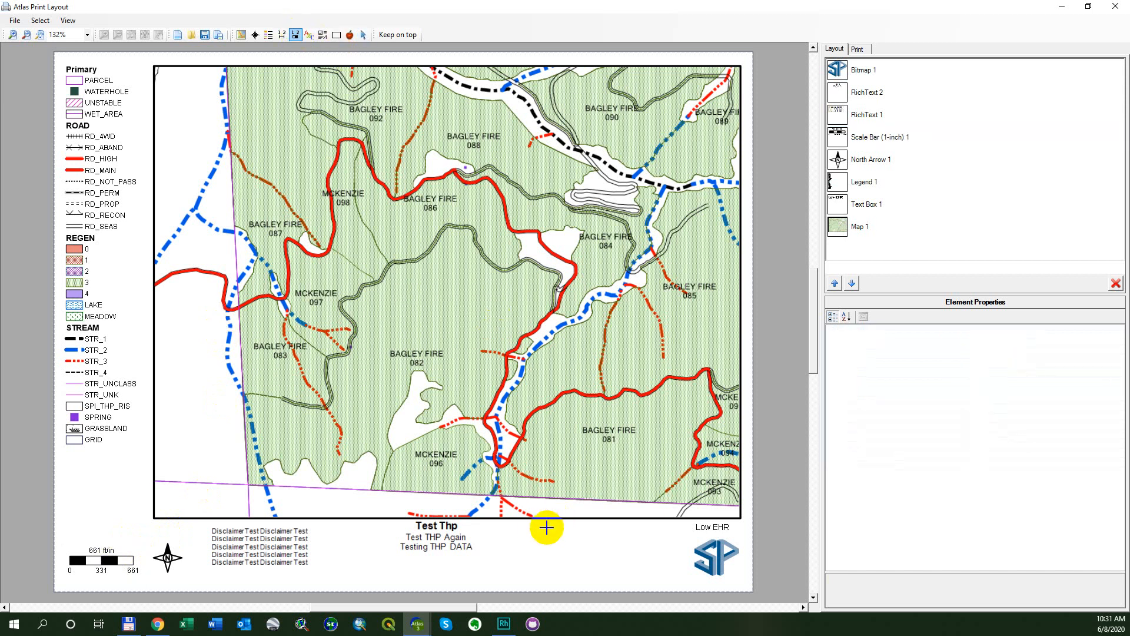
drag(576, 563, 638, 584)
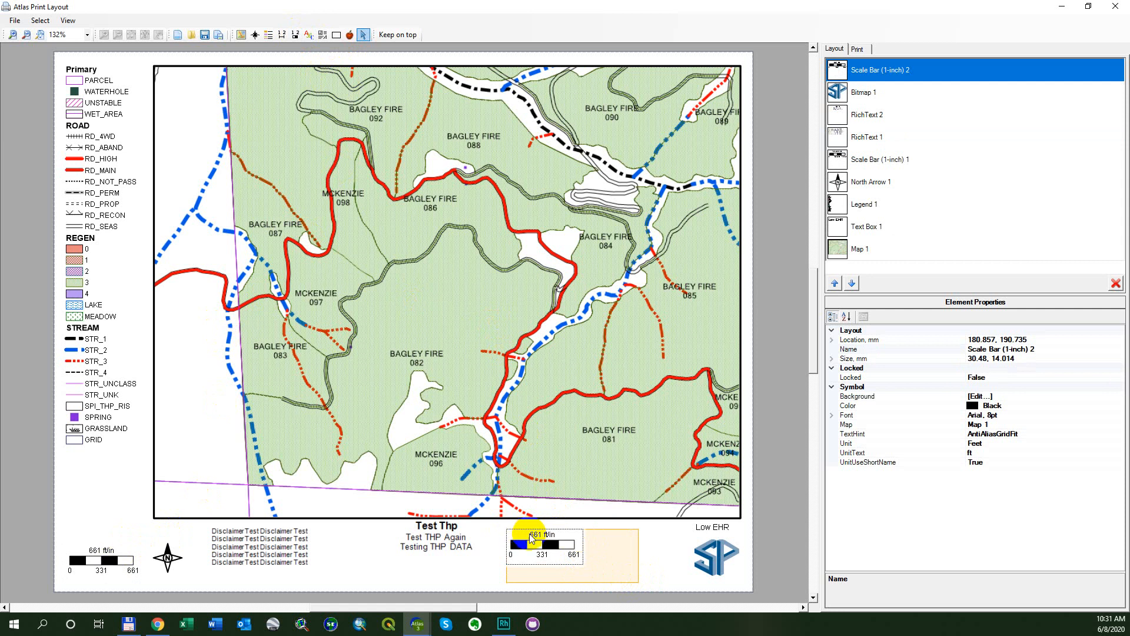
click(564, 556)
click(564, 556)
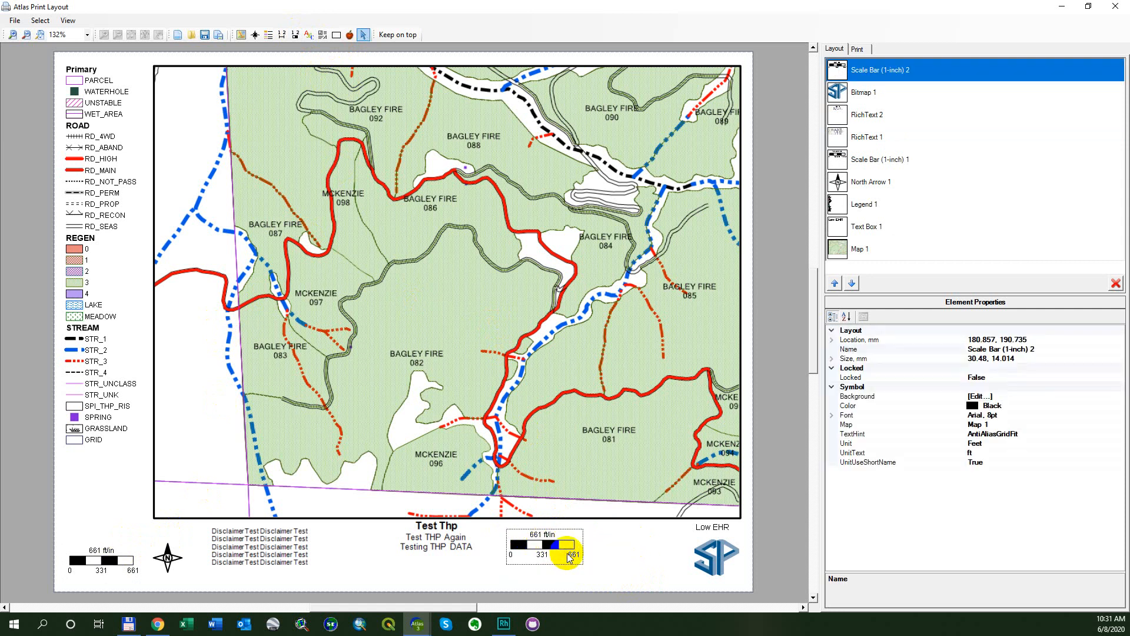
drag(565, 537, 130, 520)
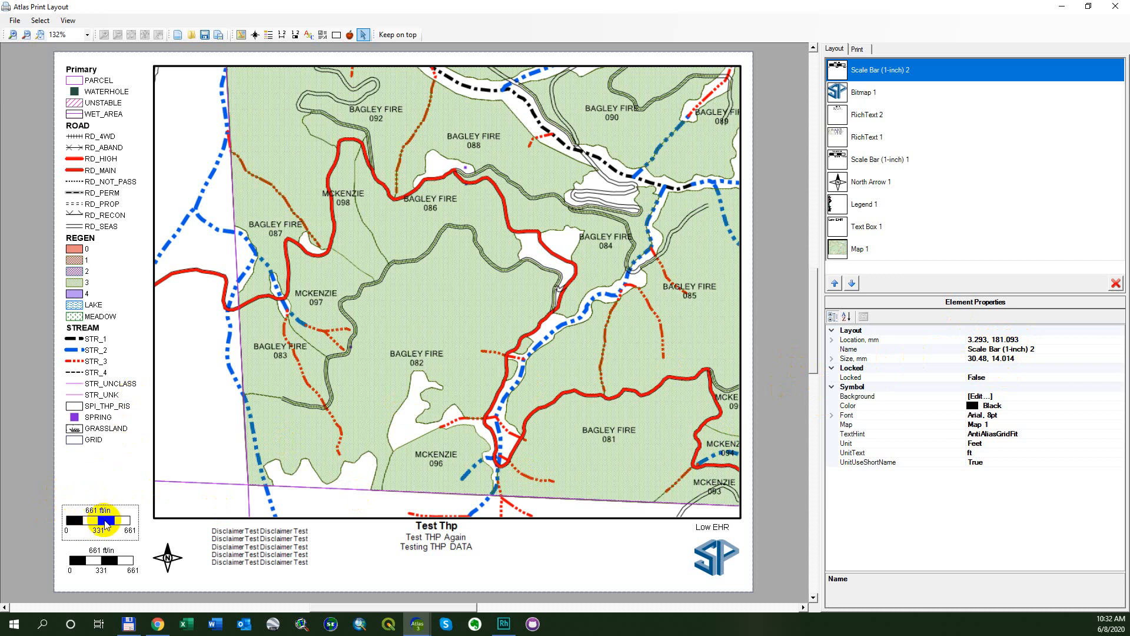
Delete the second scale bar and set the page zoom to 100%.
click(1114, 284)
click(89, 36)
click(87, 35)
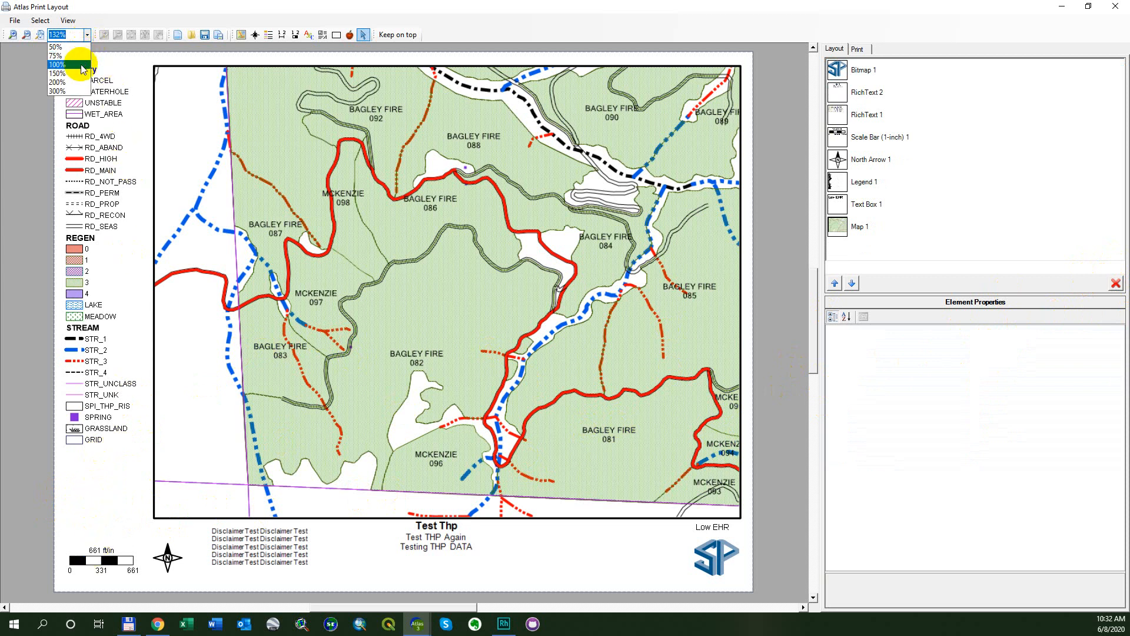
click(81, 66)
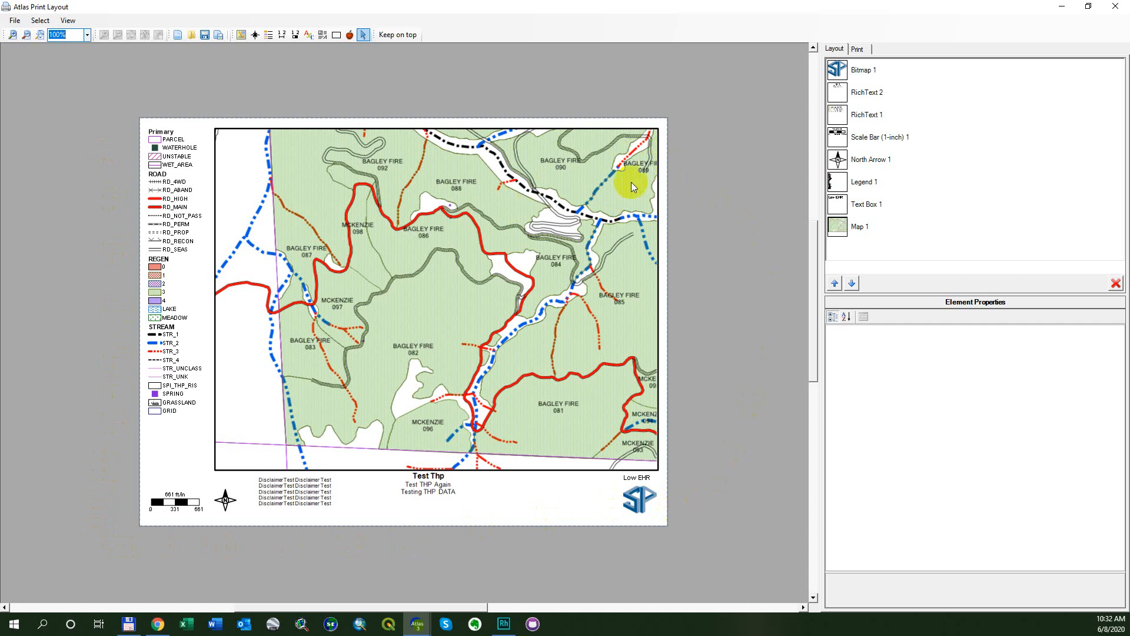
Review the layout's print settings, including printer, paper size, margins and orientation.
click(857, 49)
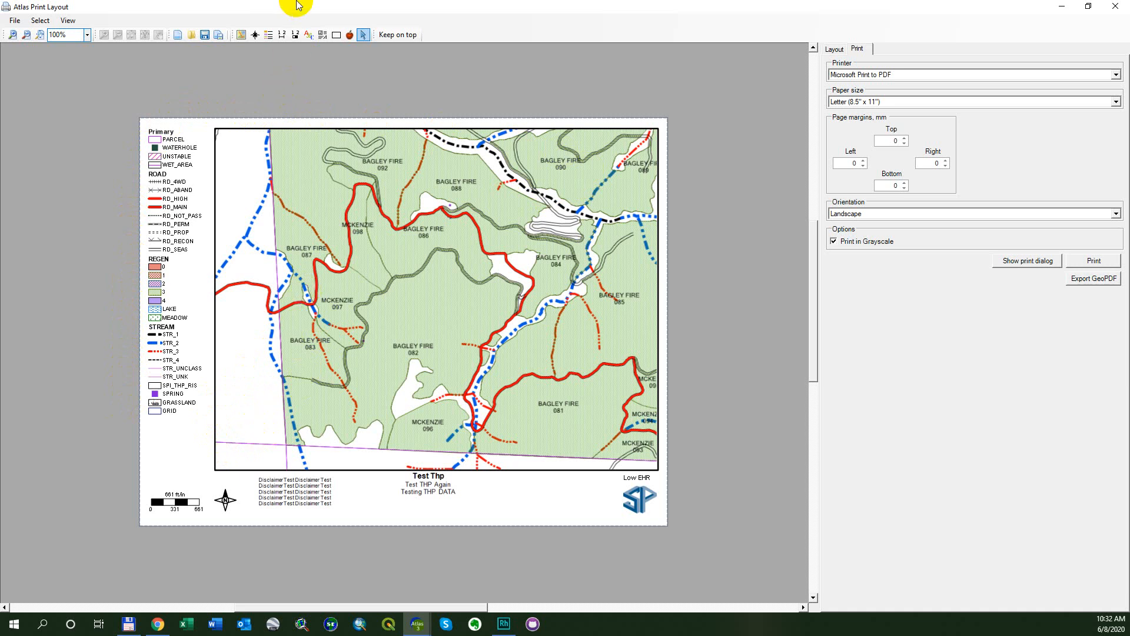
drag(301, 7, 358, 87)
drag(561, 90, 539, 25)
double_click(541, 26)
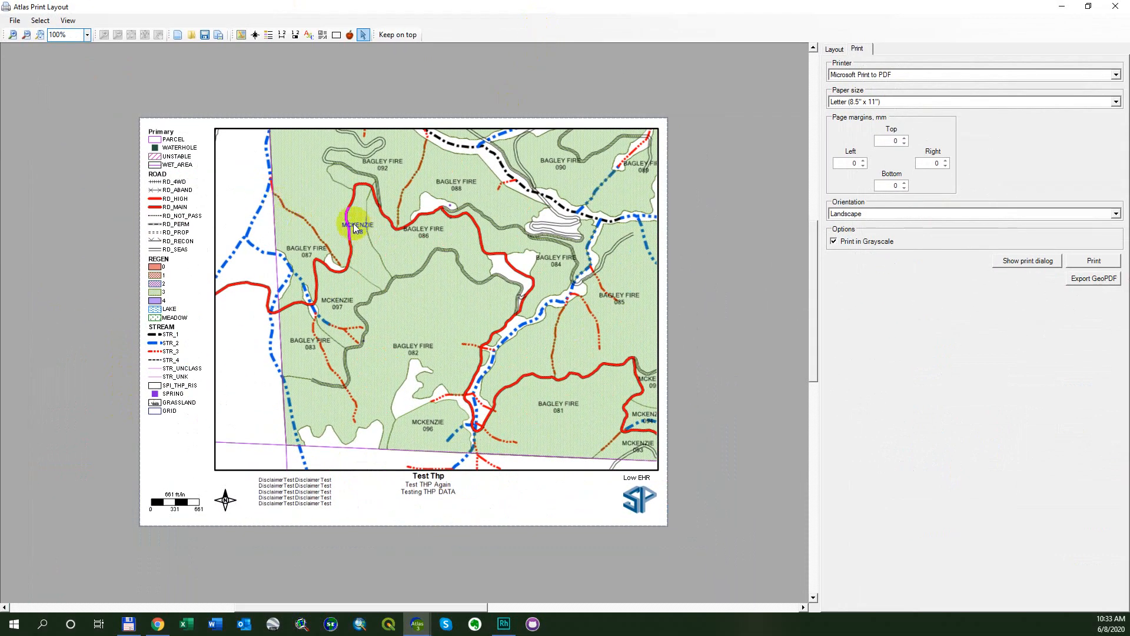
Zoom the map inside its frame out by two increments and fit the page to the screen.
click(297, 195)
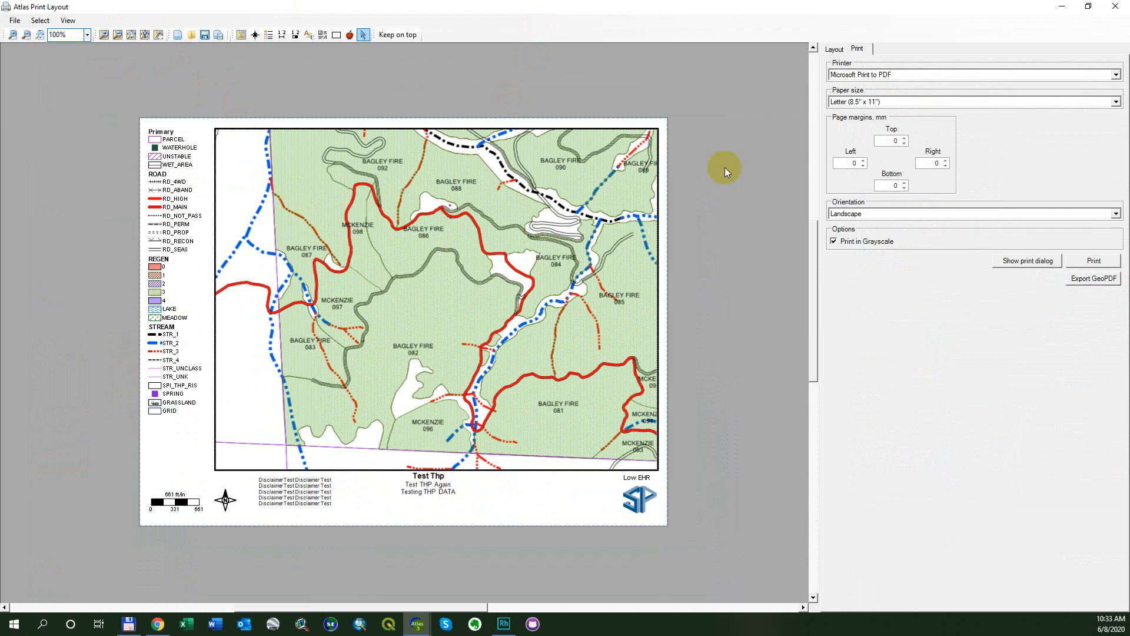
click(833, 50)
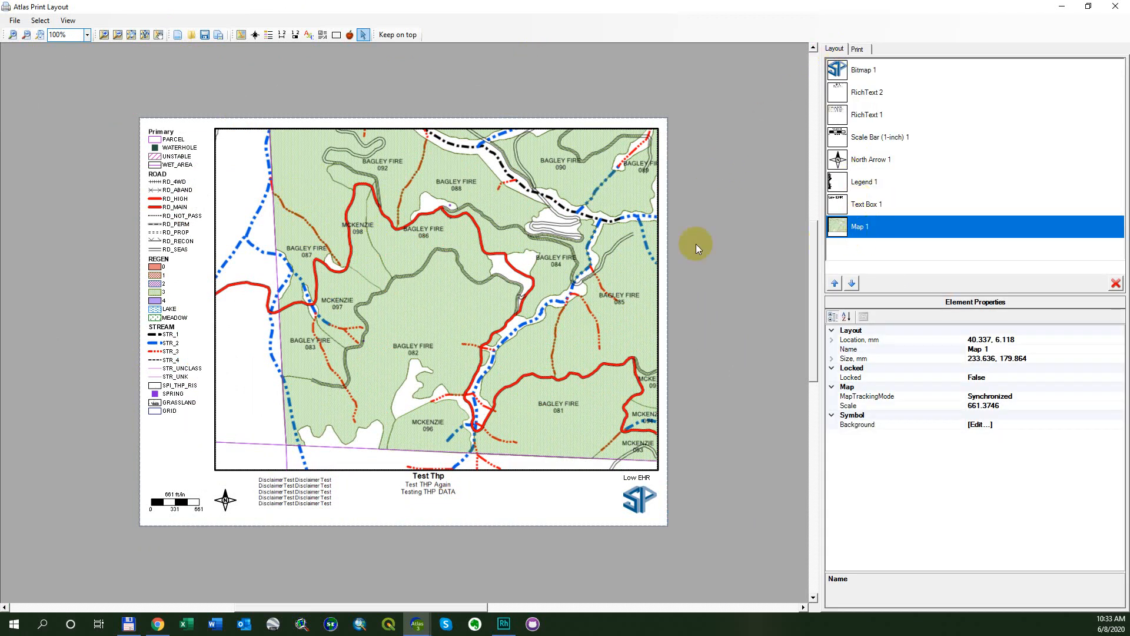
click(116, 35)
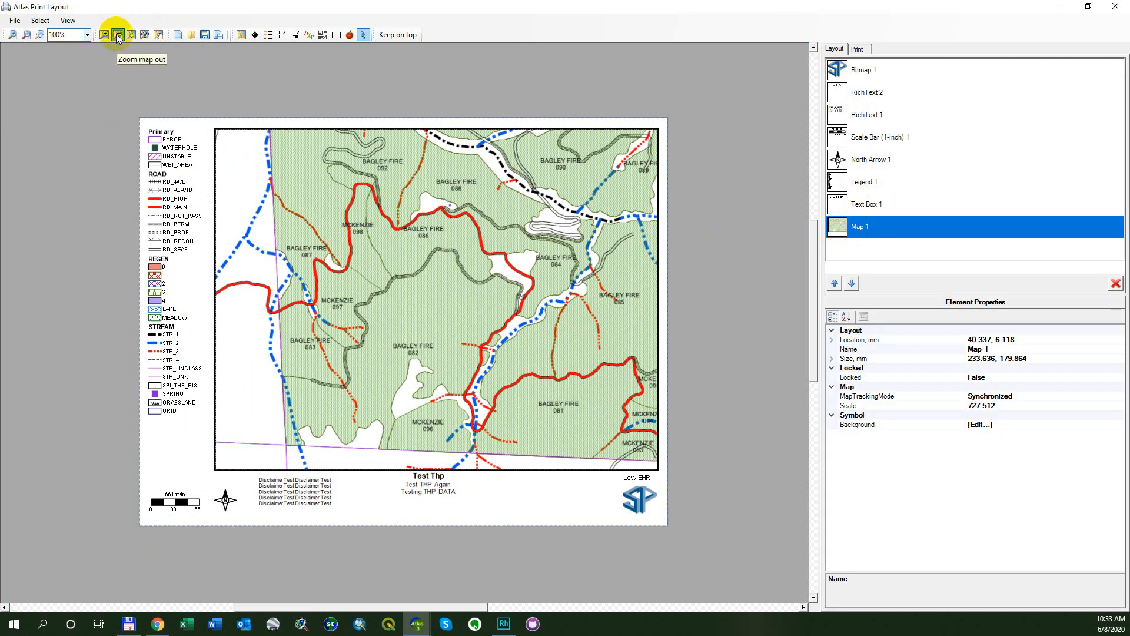
click(116, 35)
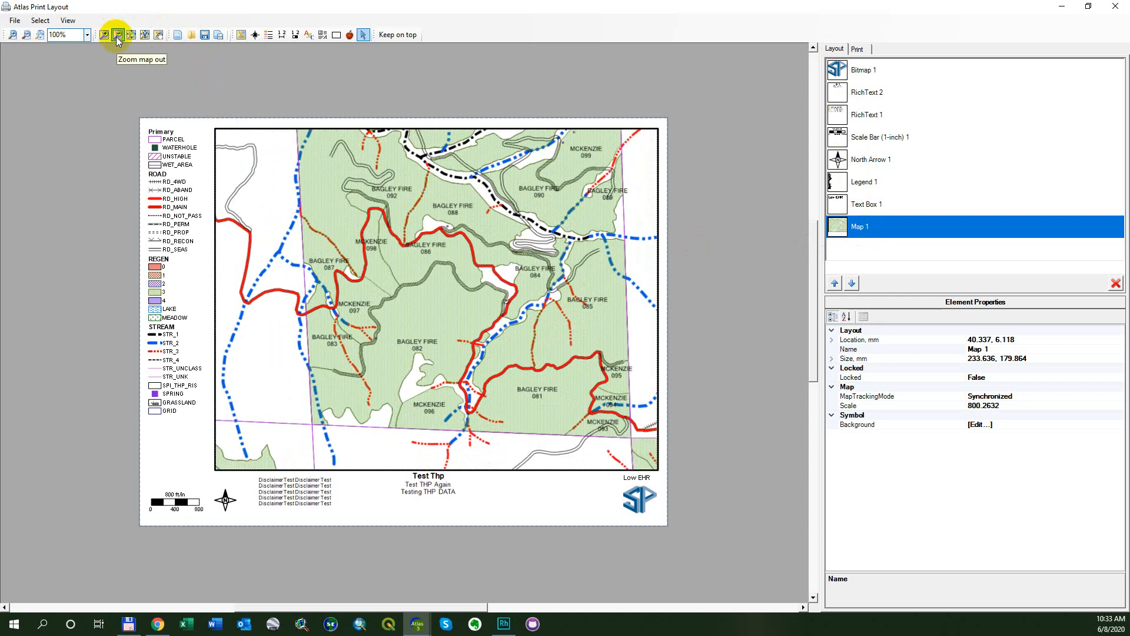
click(87, 36)
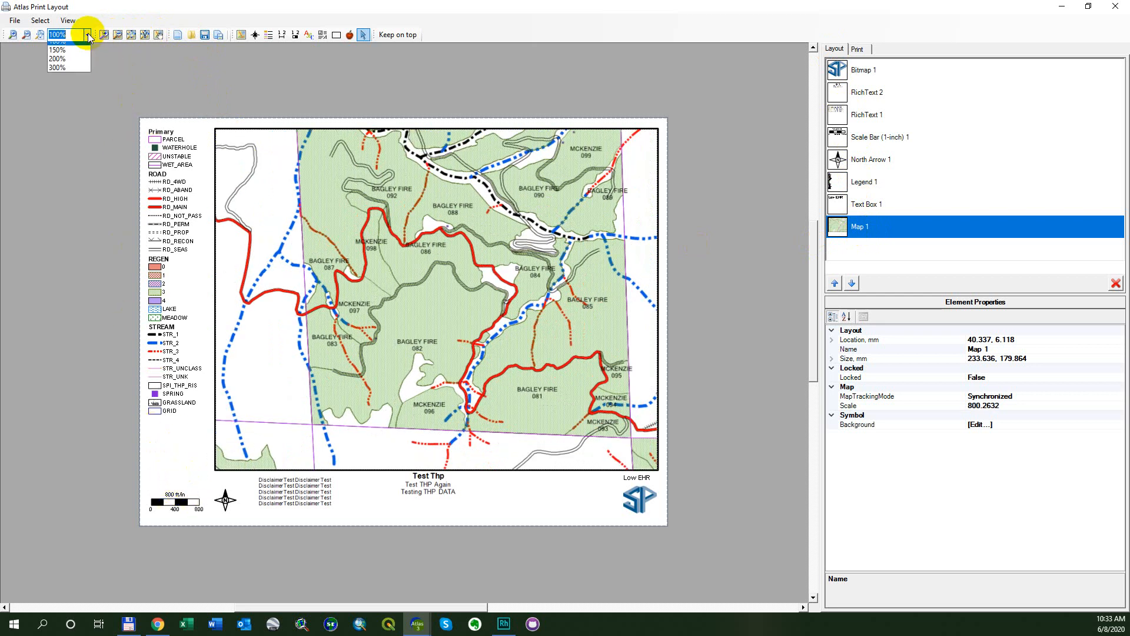
click(41, 35)
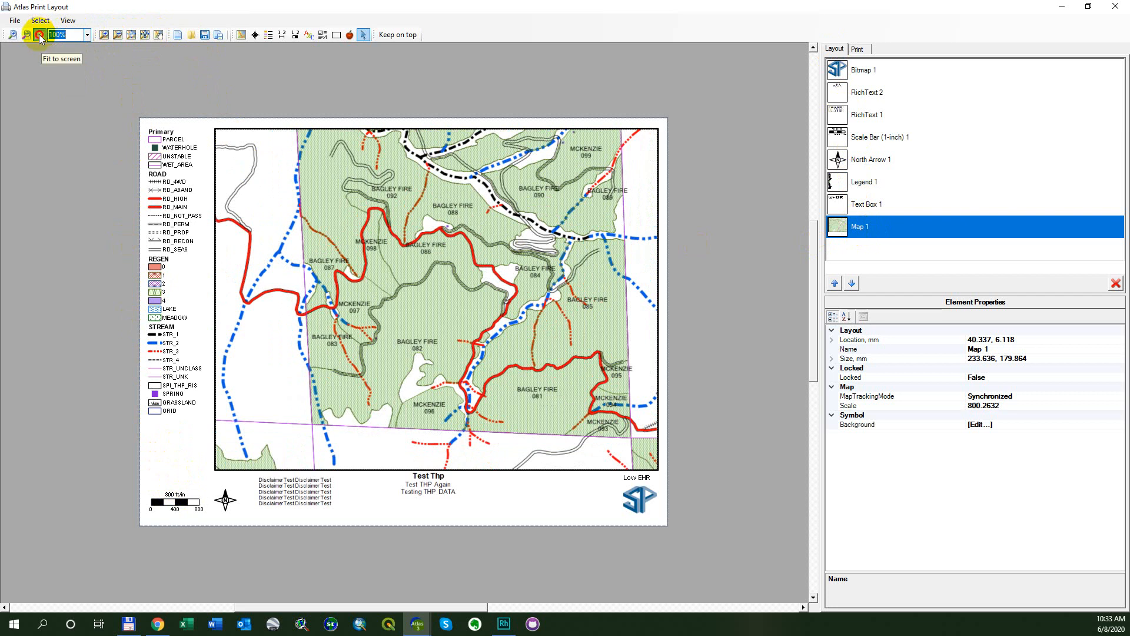
click(39, 35)
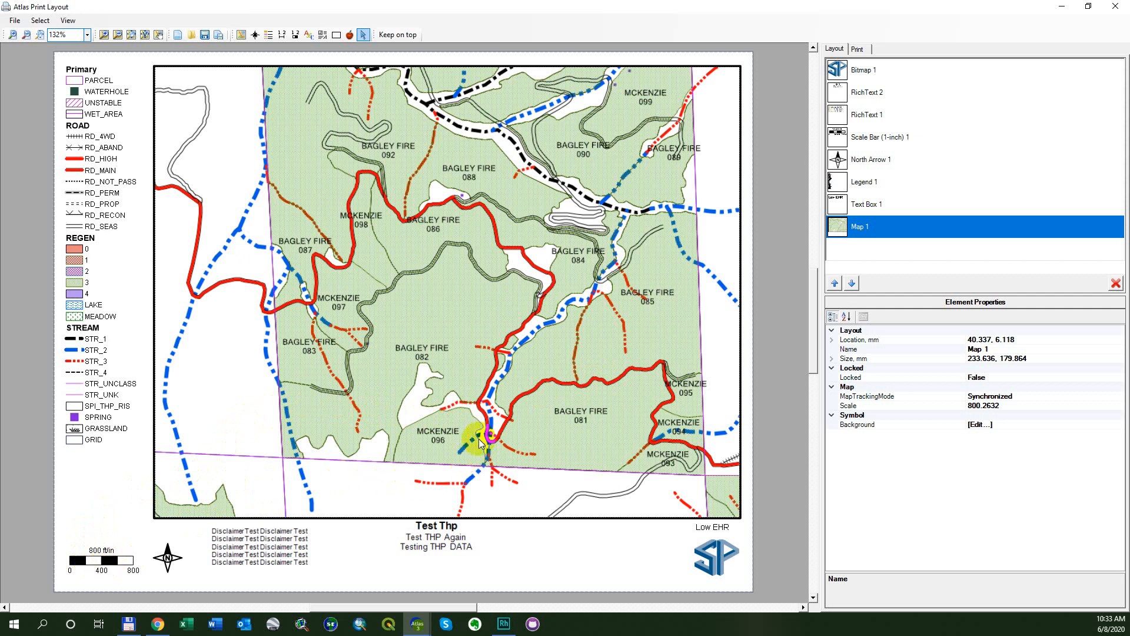
Set the map's scale to 800 feet per inch, and change it again to 1000.
click(1015, 405)
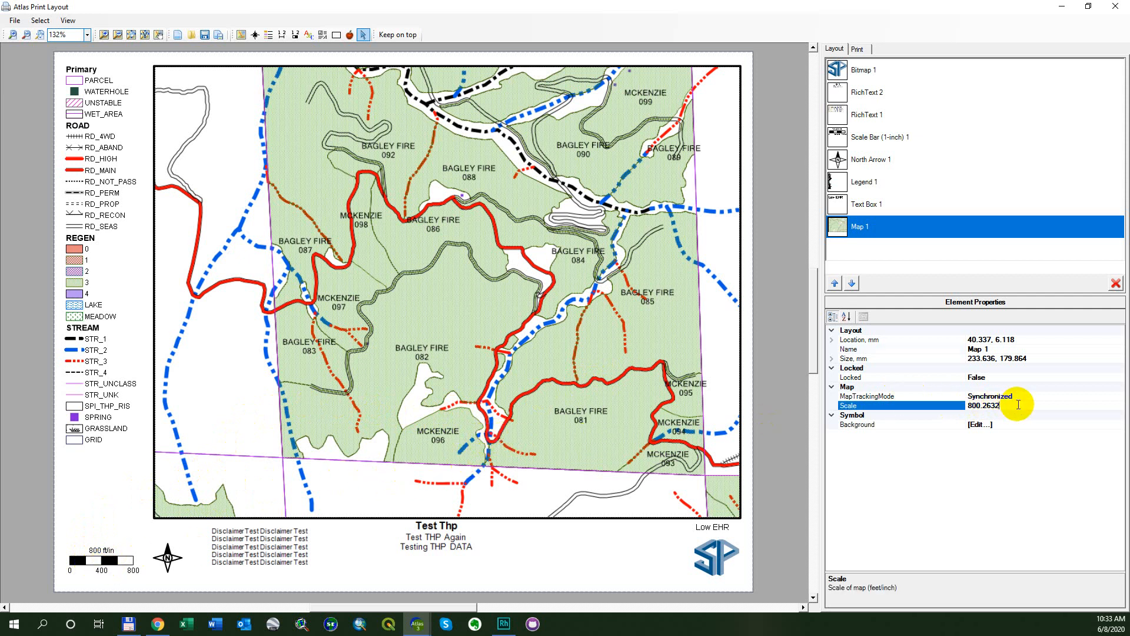
click(1009, 406)
drag(1010, 407, 952, 406)
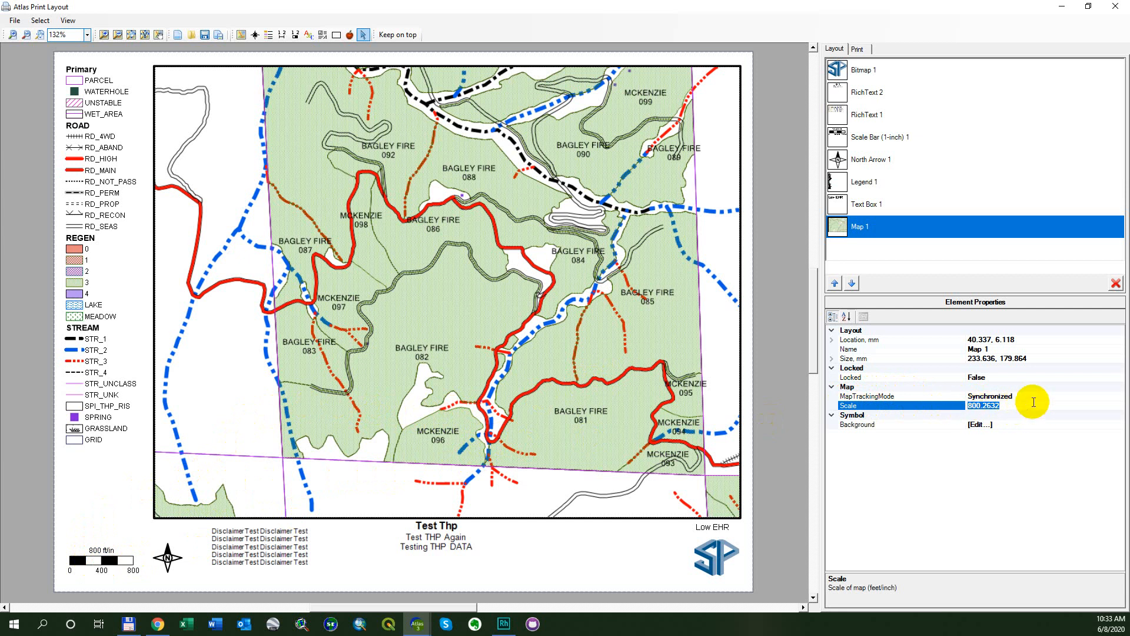
text(800)
key(Return)
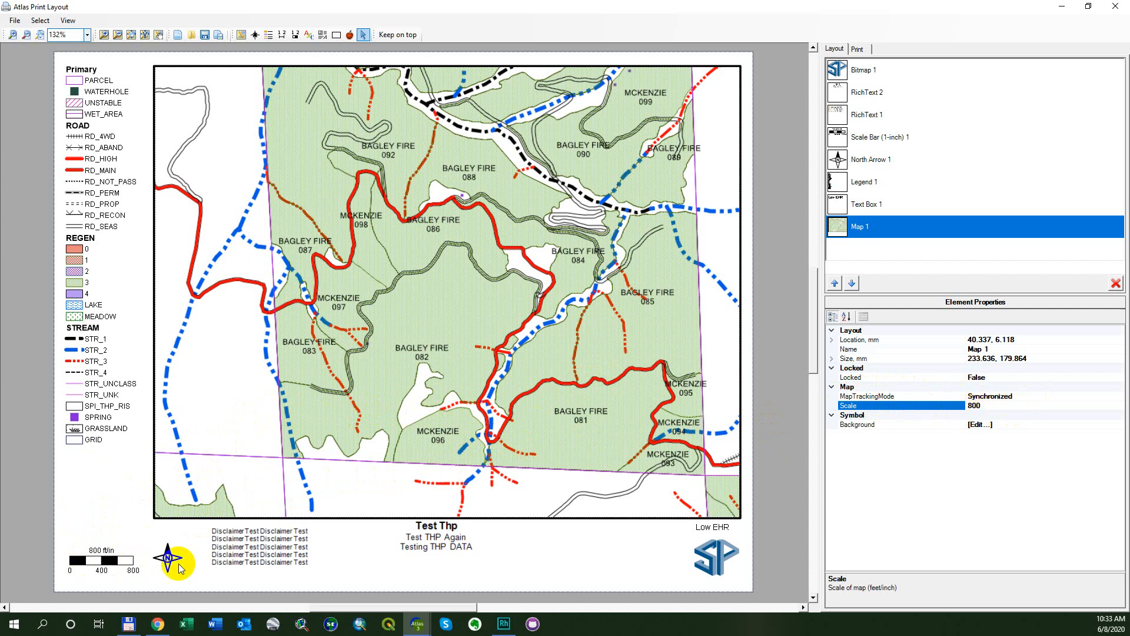
drag(992, 407, 923, 410)
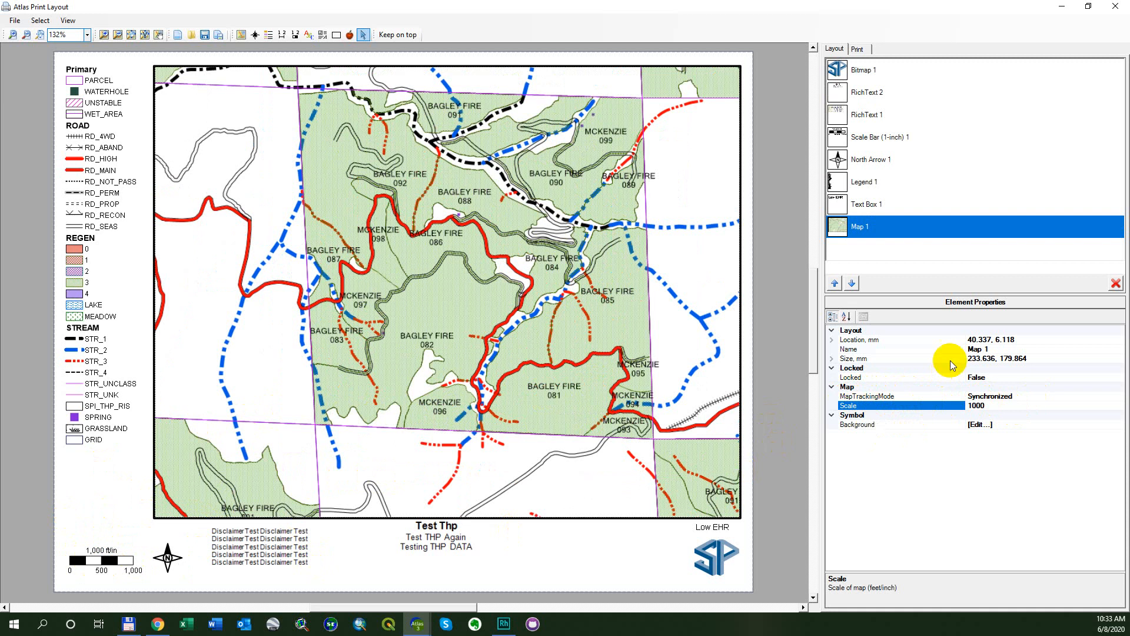
Look at the font settings of the scale bar and set its color to DarkSalmon.
click(101, 558)
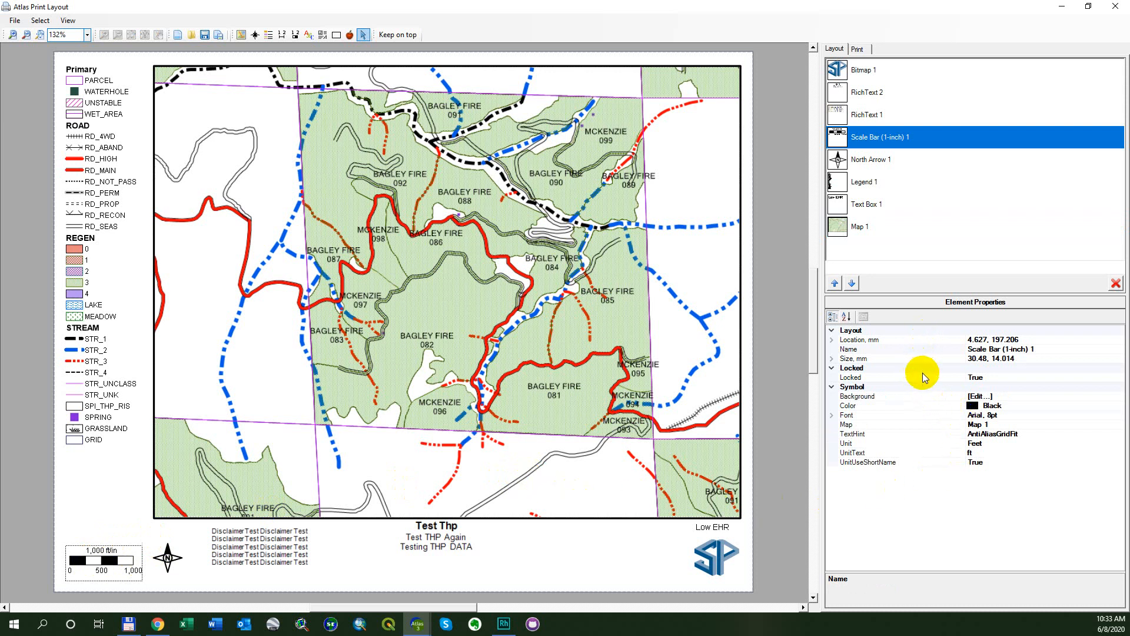
click(832, 415)
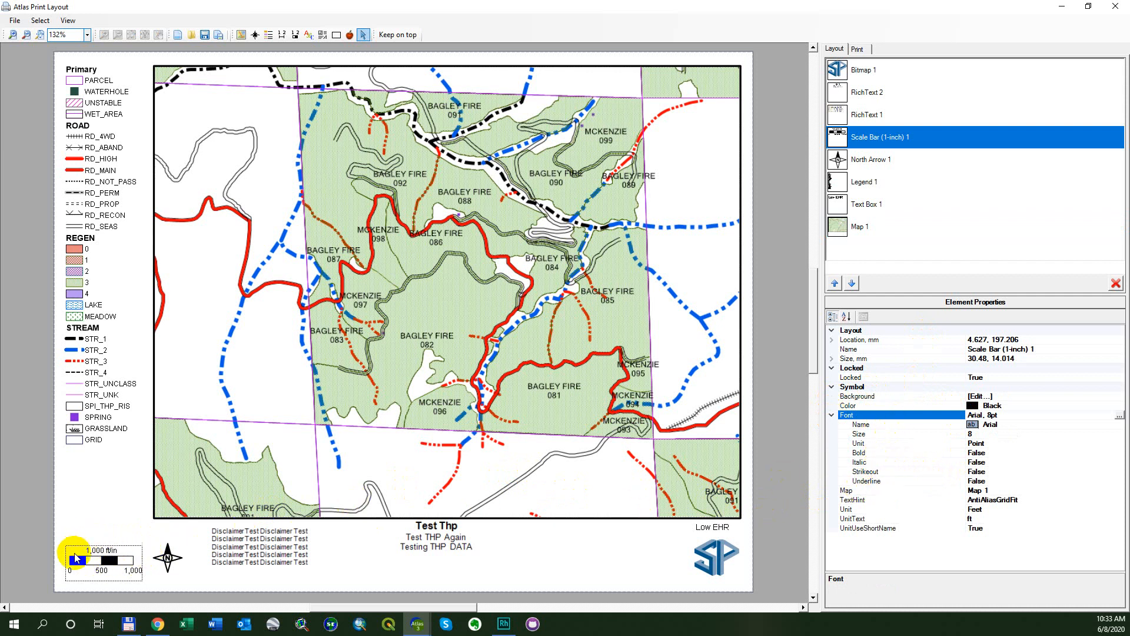
click(832, 415)
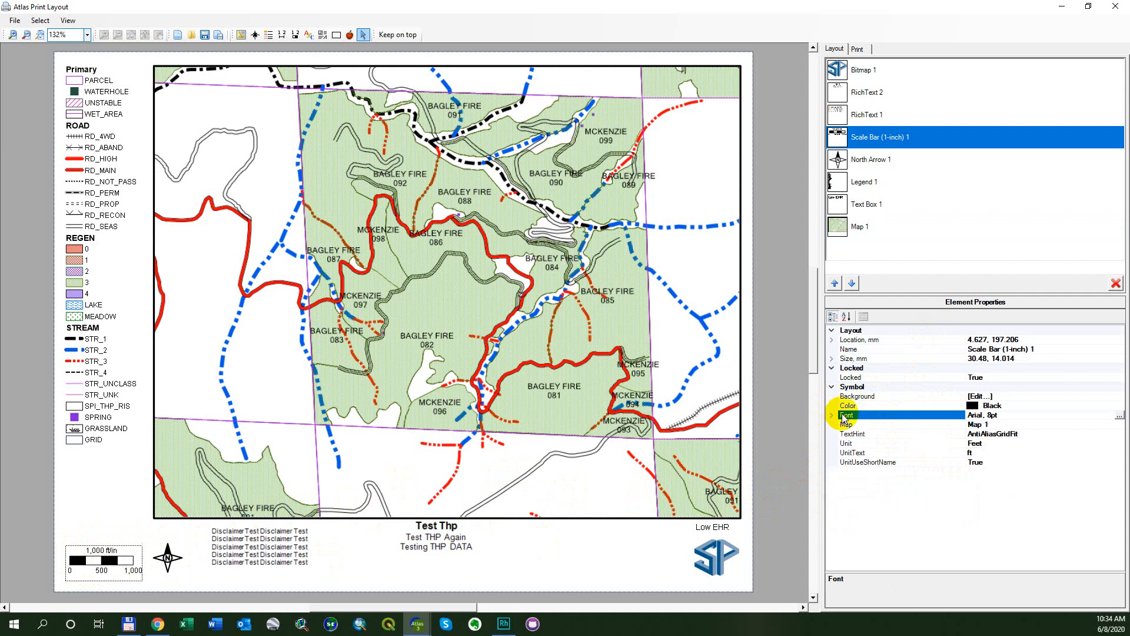
click(1010, 406)
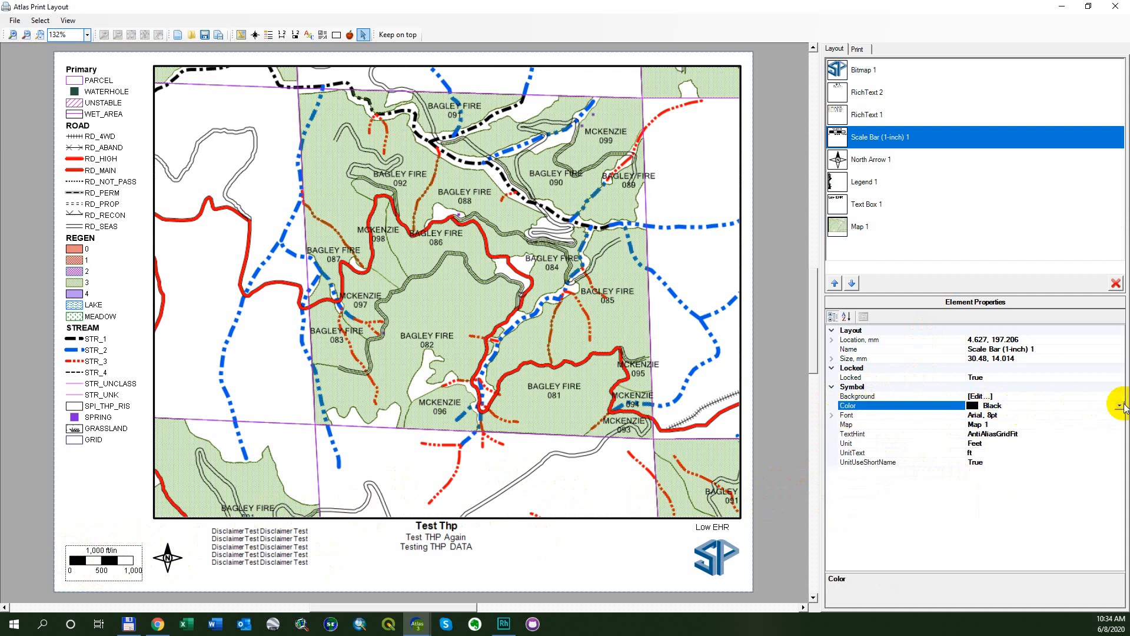
click(1120, 406)
scroll(1020, 503, down, 5)
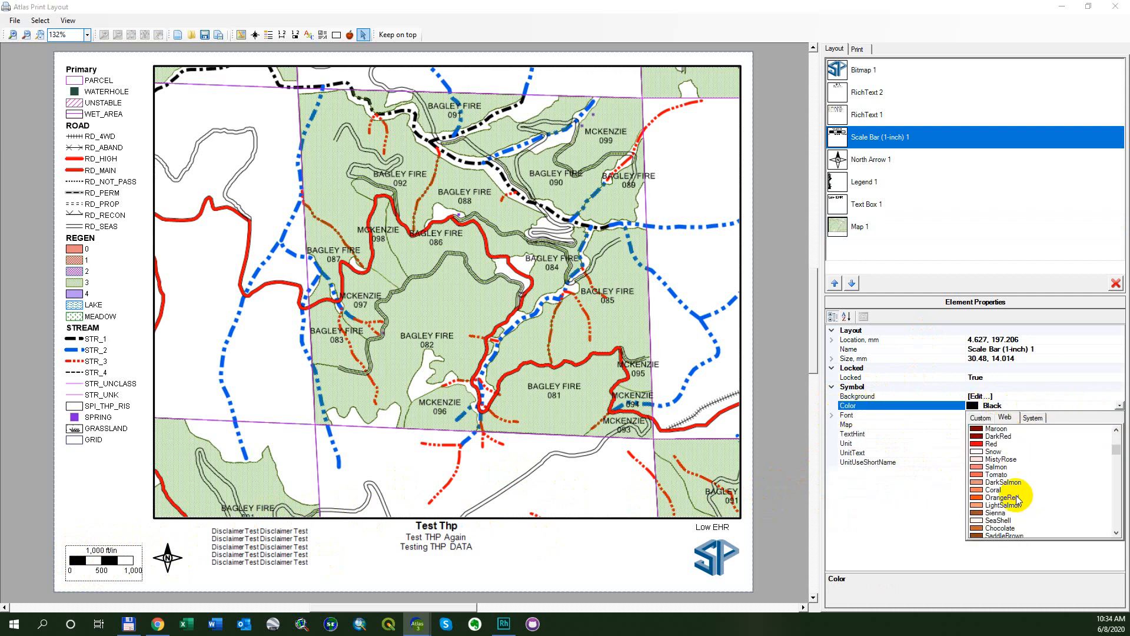
click(1013, 482)
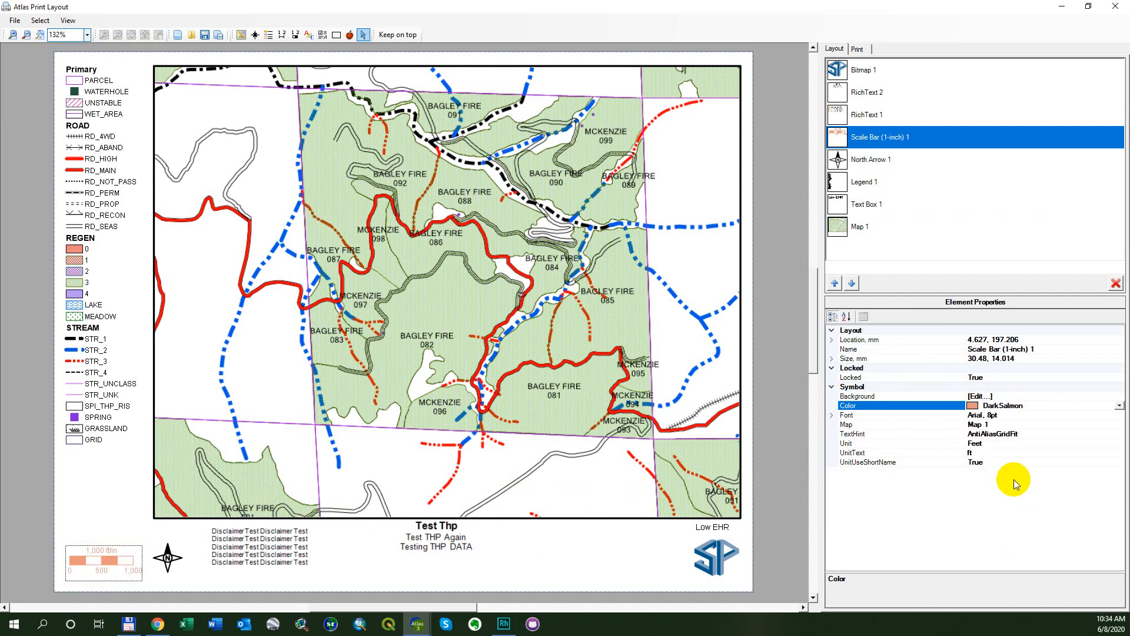
Open the scale bar's background symbol and set its fill color to a very dark red.
click(1099, 396)
click(1120, 397)
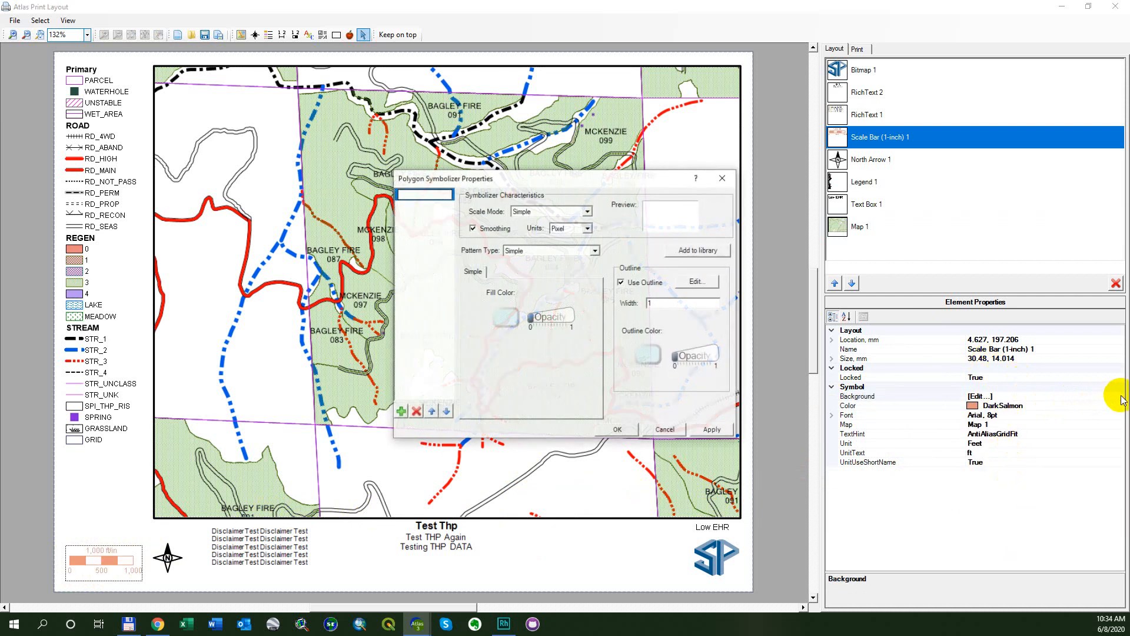
click(507, 318)
click(510, 215)
click(522, 321)
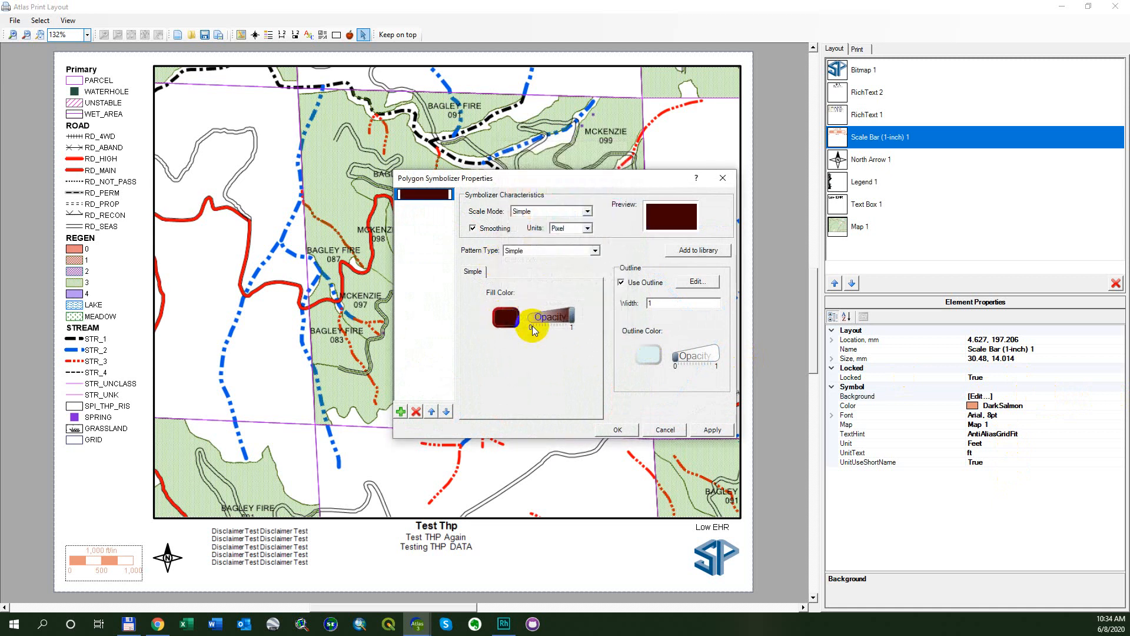
Set the scale bar background's outline color to black and apply the symbol changes.
click(649, 354)
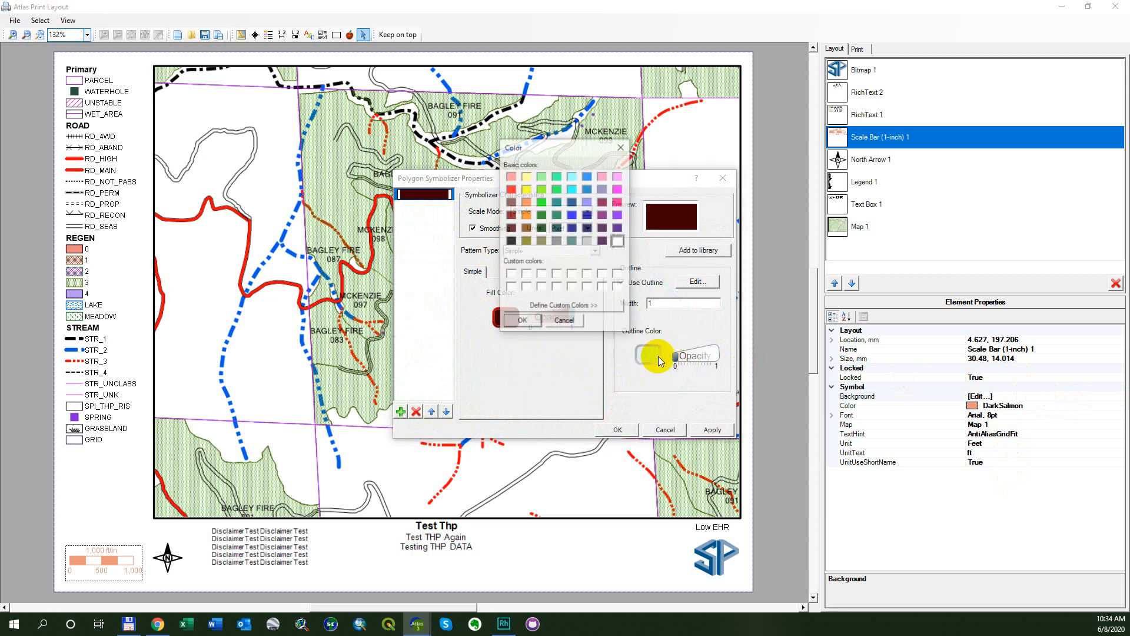
click(511, 241)
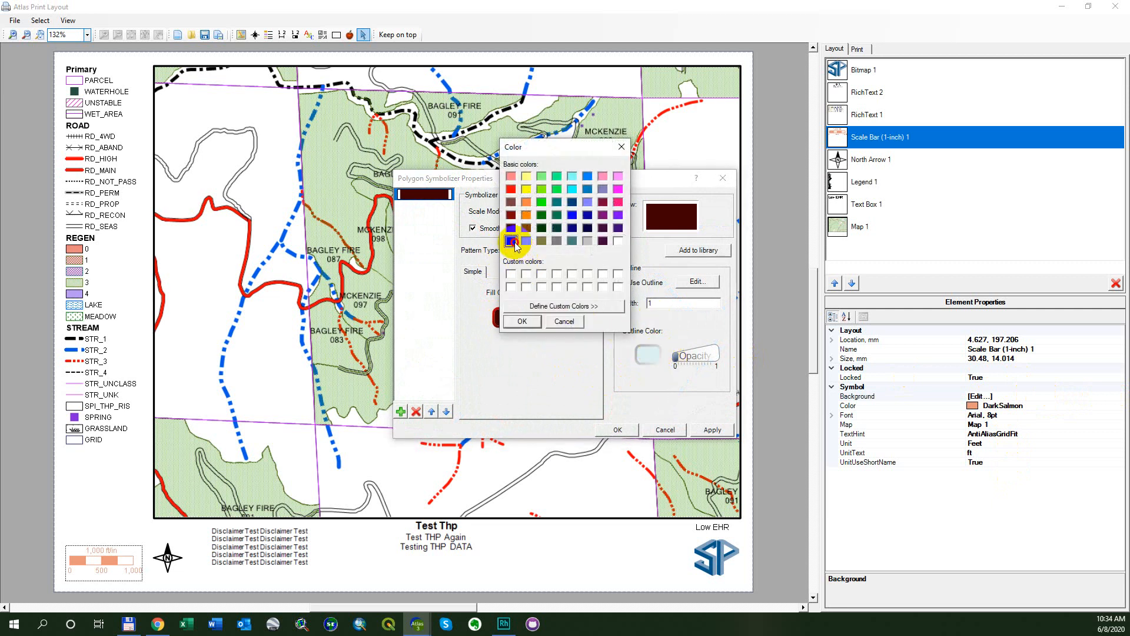
click(522, 320)
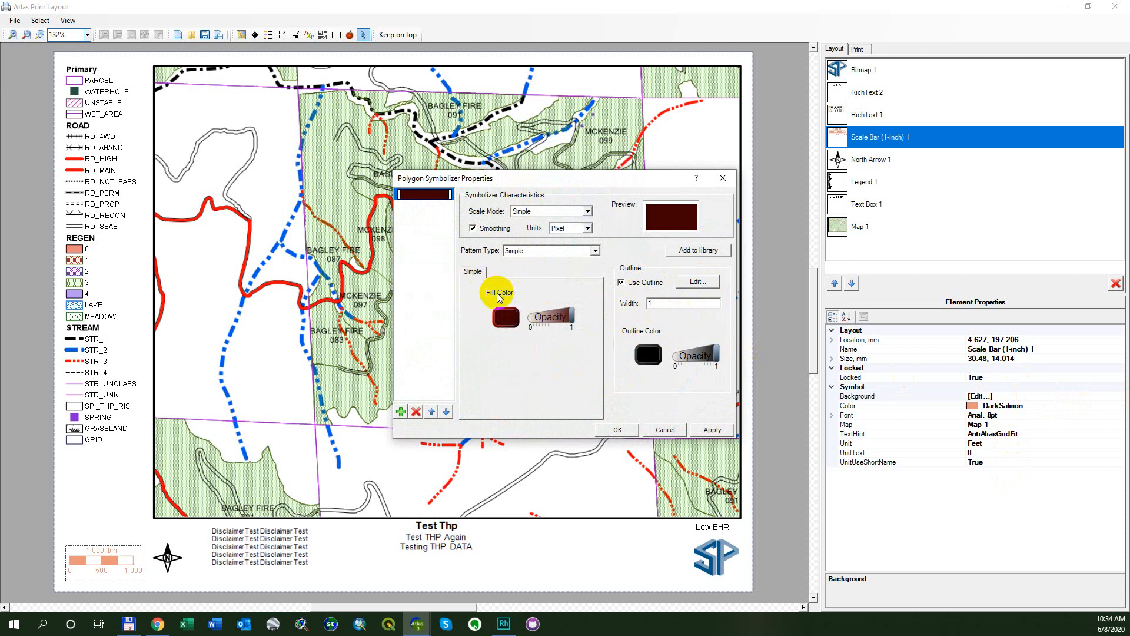
click(712, 430)
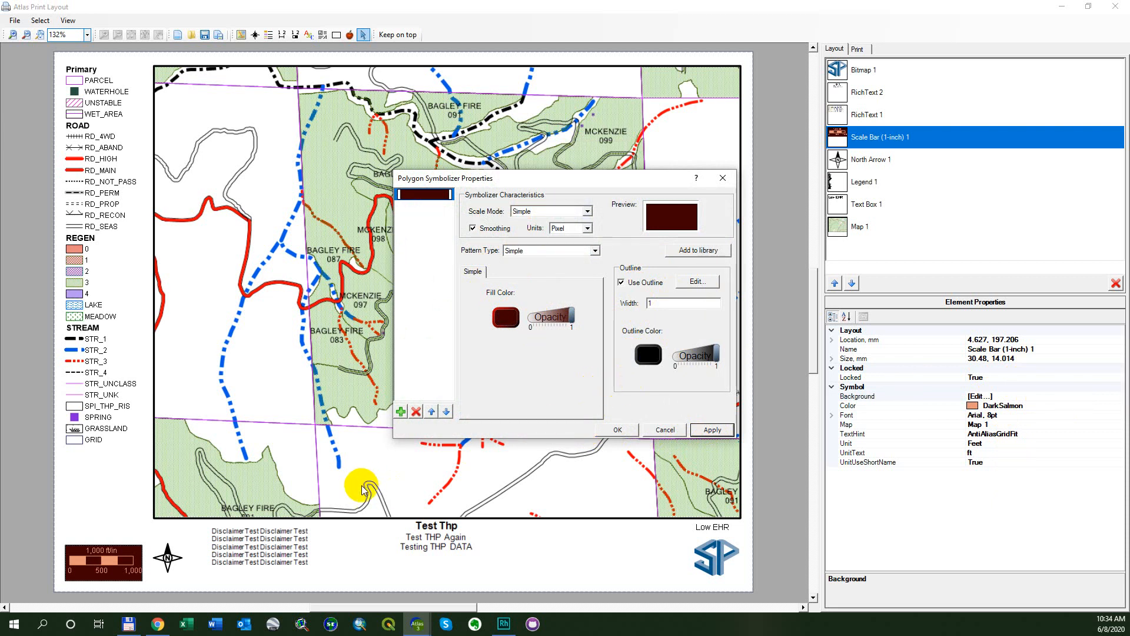
Reduce the background's fill opacity to 0 and accept the symbol settings for the scale bar.
click(506, 318)
click(563, 324)
drag(570, 317, 488, 311)
click(711, 430)
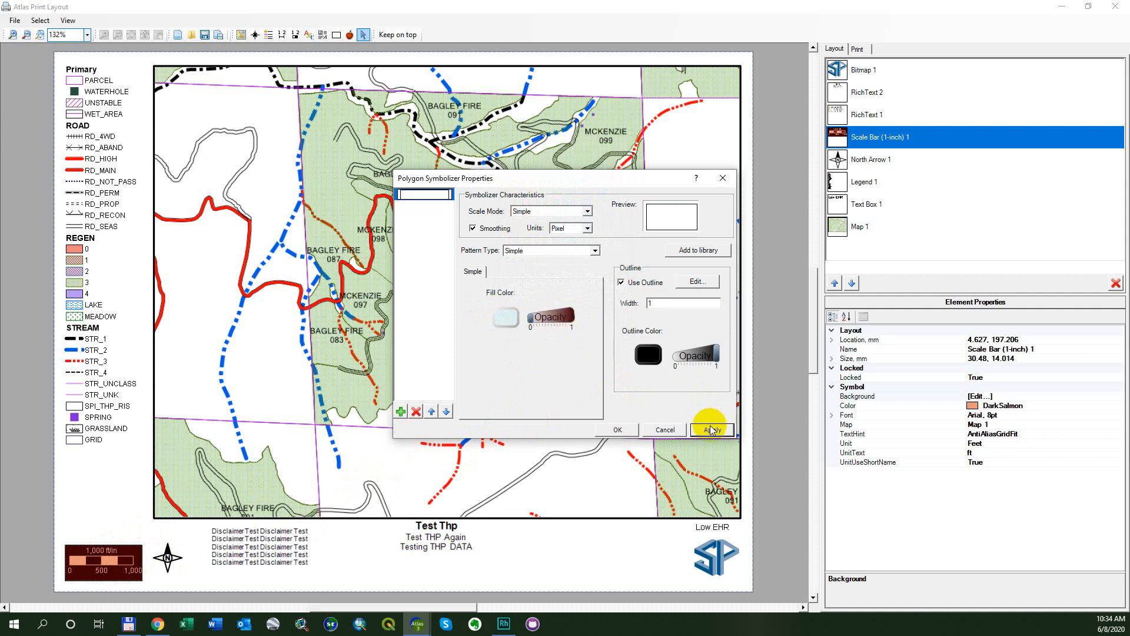
click(618, 430)
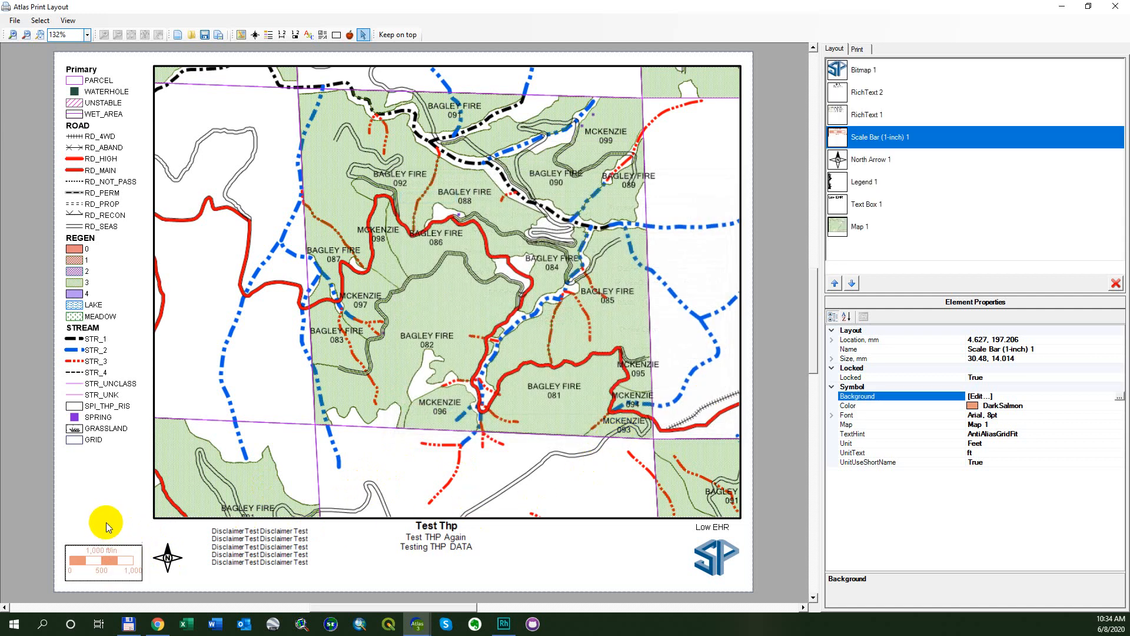
click(100, 505)
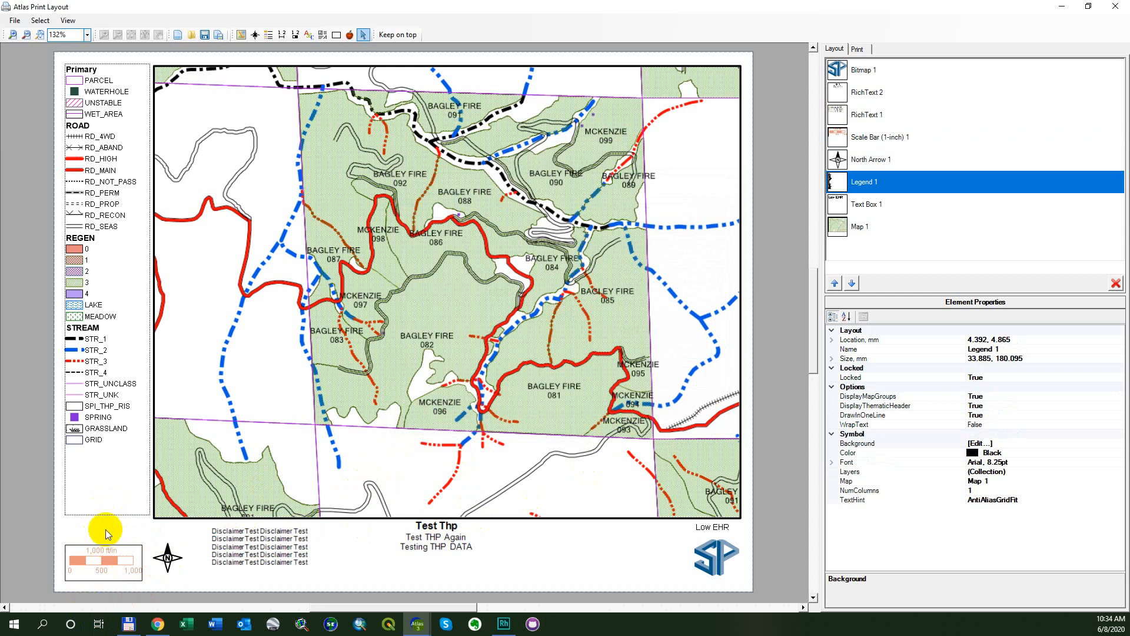
Select the 1-inch scale bar, switch its short unit name setting to False and return it to True.
click(102, 530)
click(131, 556)
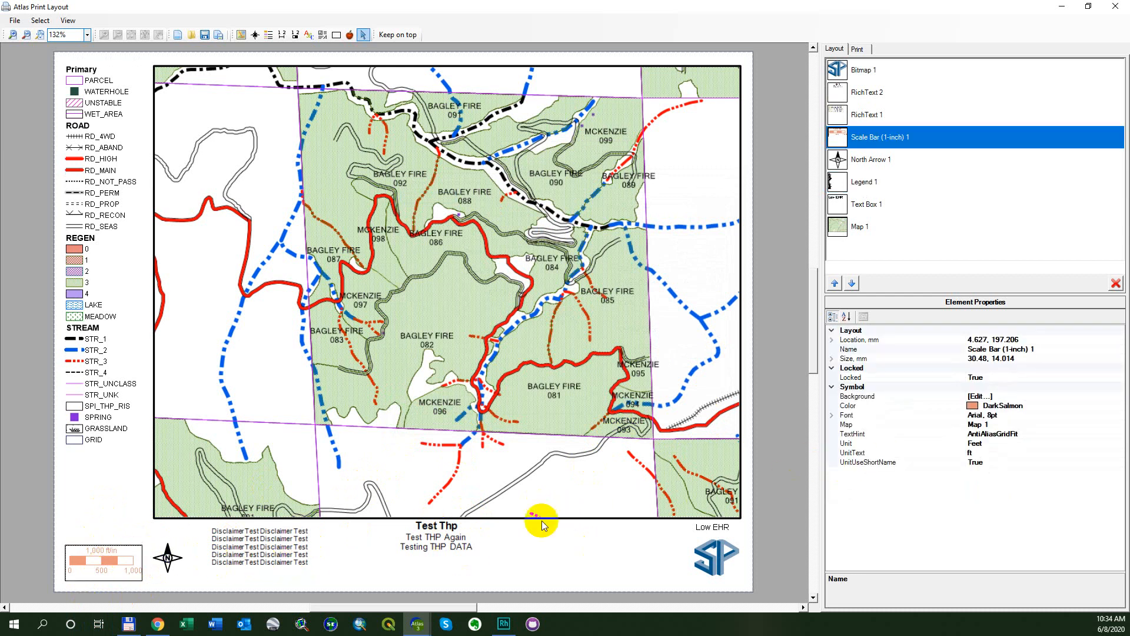
click(998, 461)
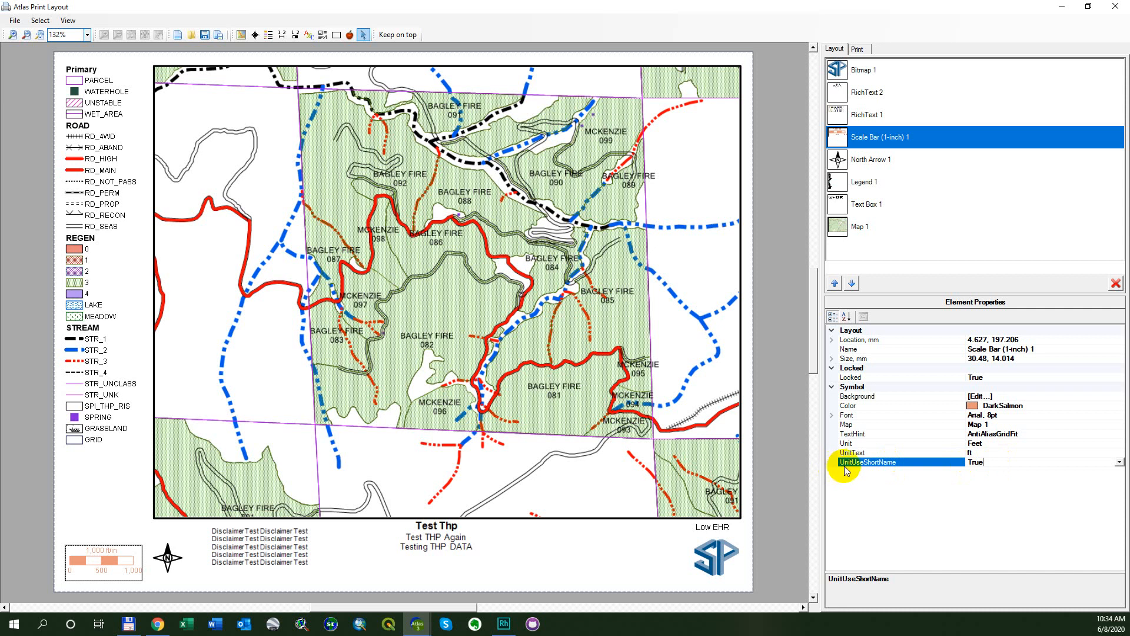
double_click(1105, 463)
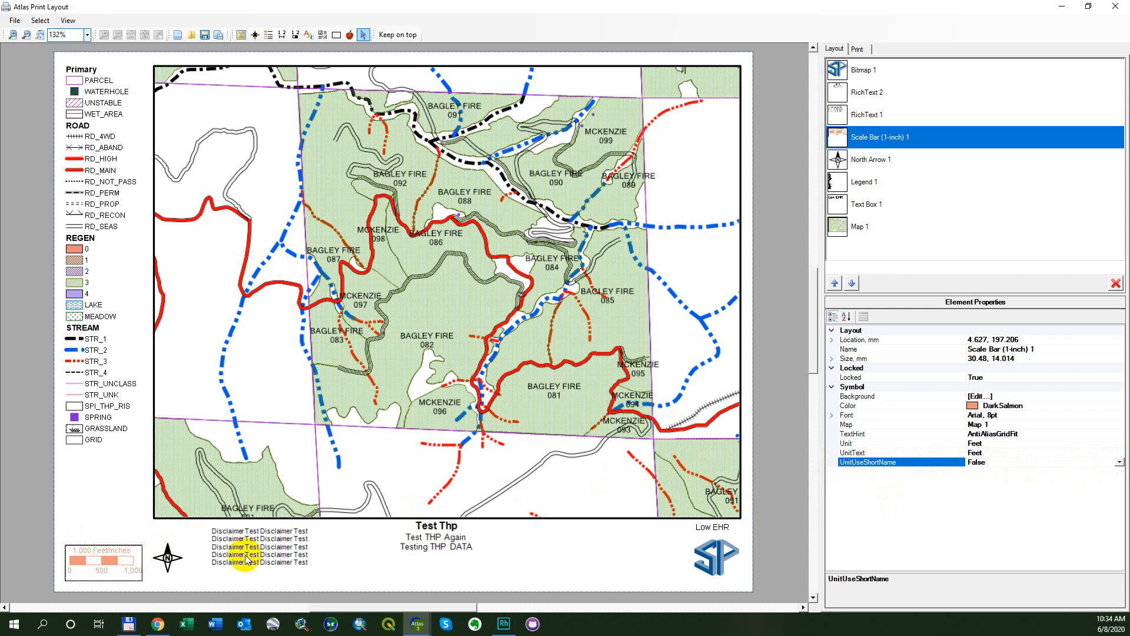
double_click(1025, 464)
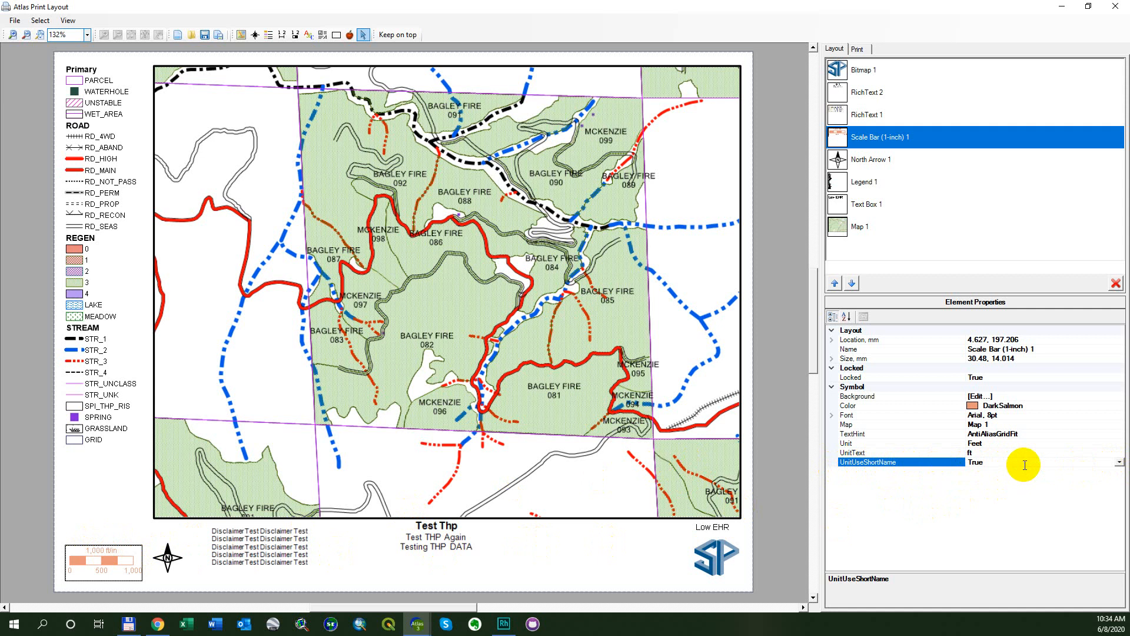
double_click(1025, 465)
double_click(1024, 465)
Look through the unit choices for the scale bar and briefly uncover the main map window to check its scale units.
click(1013, 444)
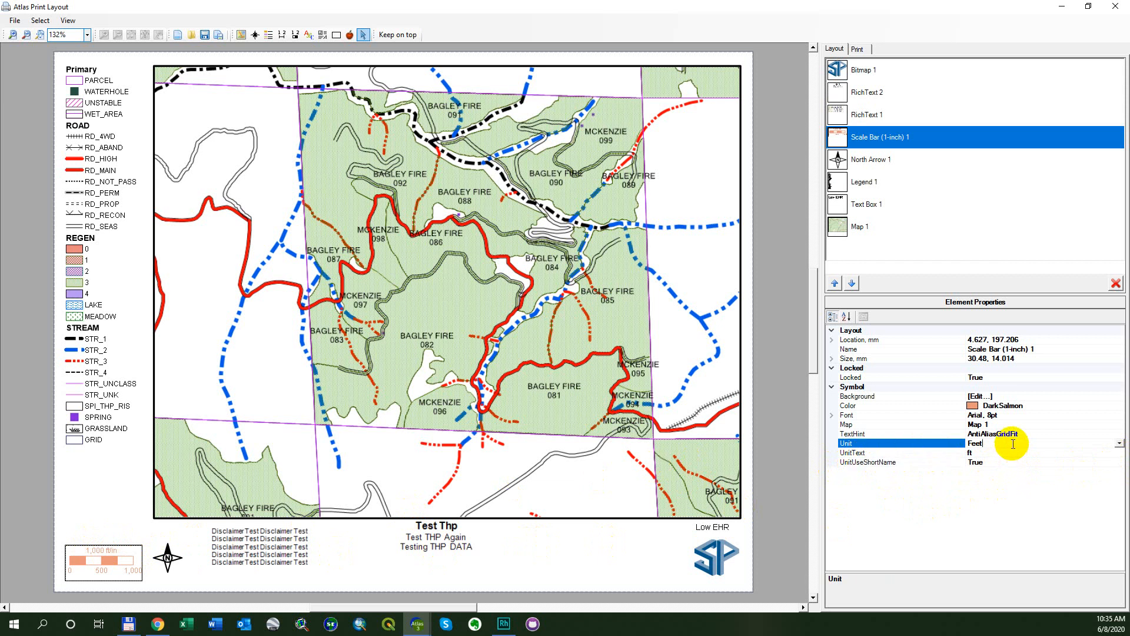
click(1118, 443)
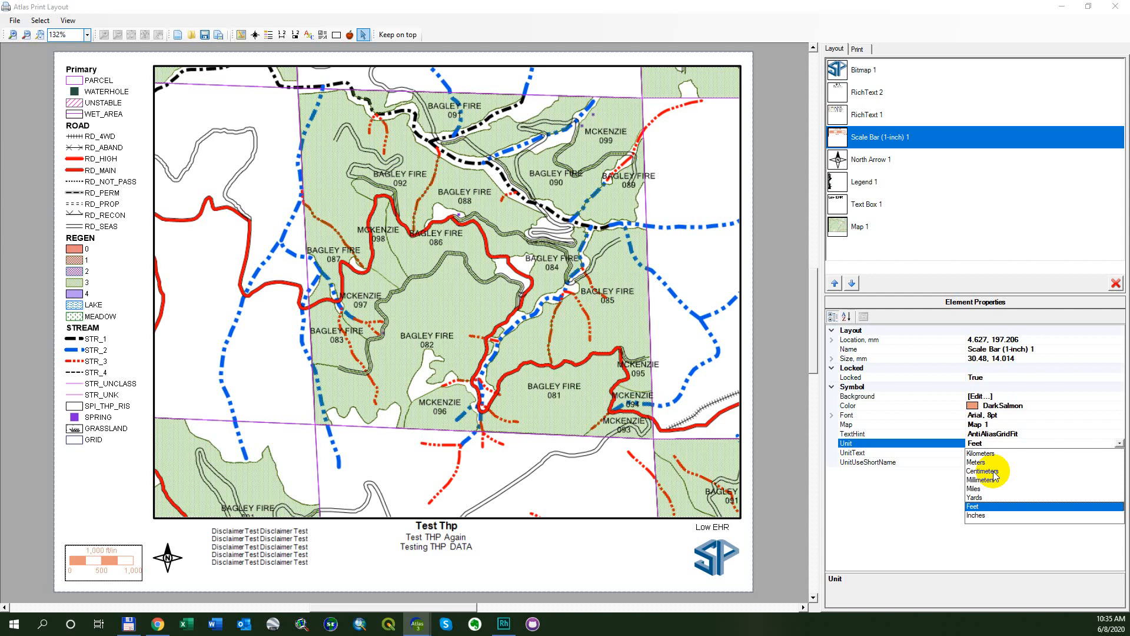
click(689, 6)
drag(688, 5, 703, 77)
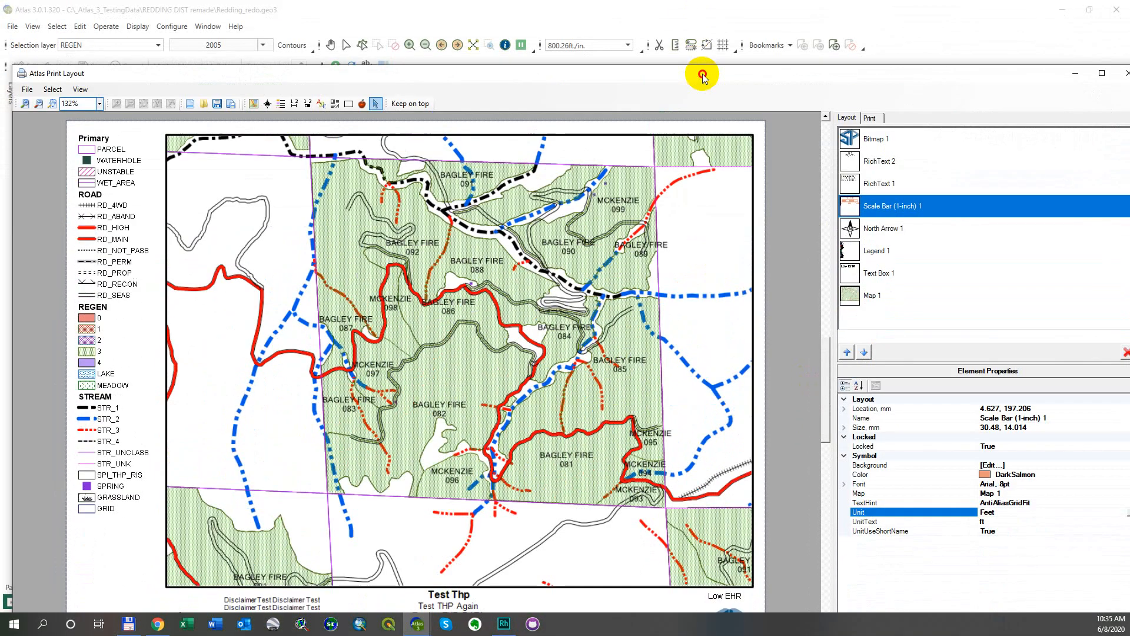
double_click(645, 72)
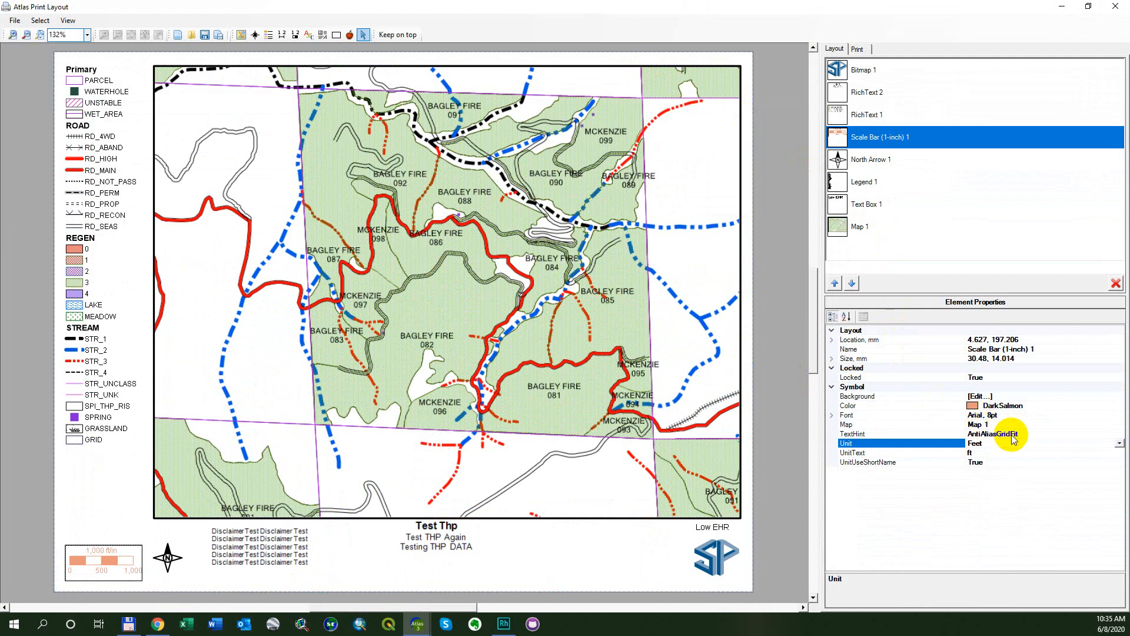
Set the scale bar's unit to Inches, and change it to Yards.
click(1034, 448)
double_click(1036, 443)
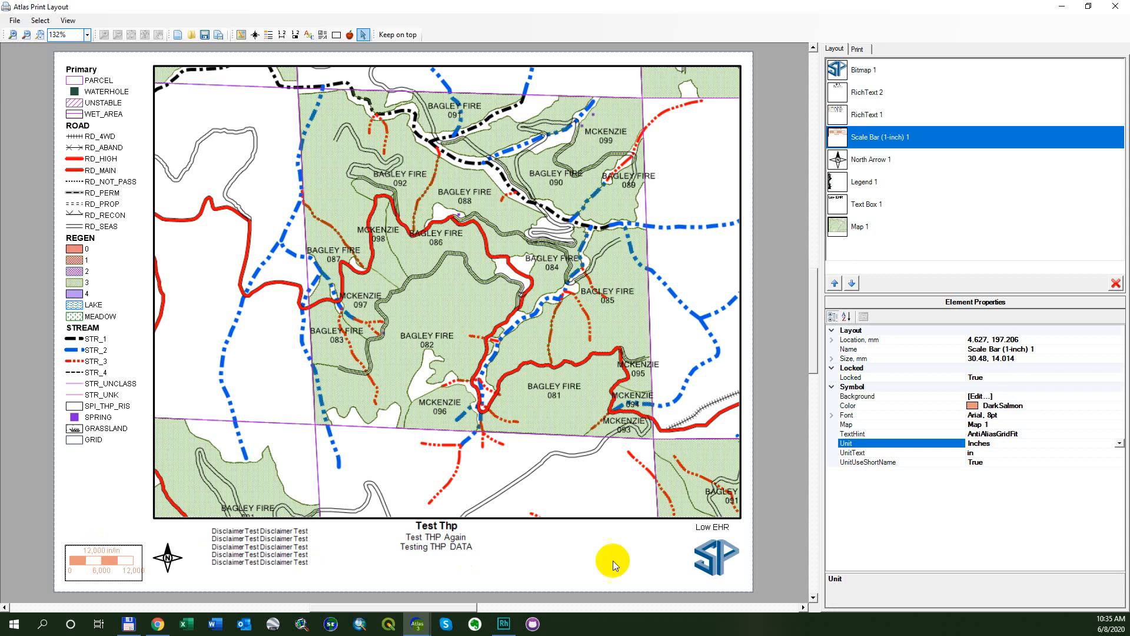
click(1036, 446)
click(1118, 444)
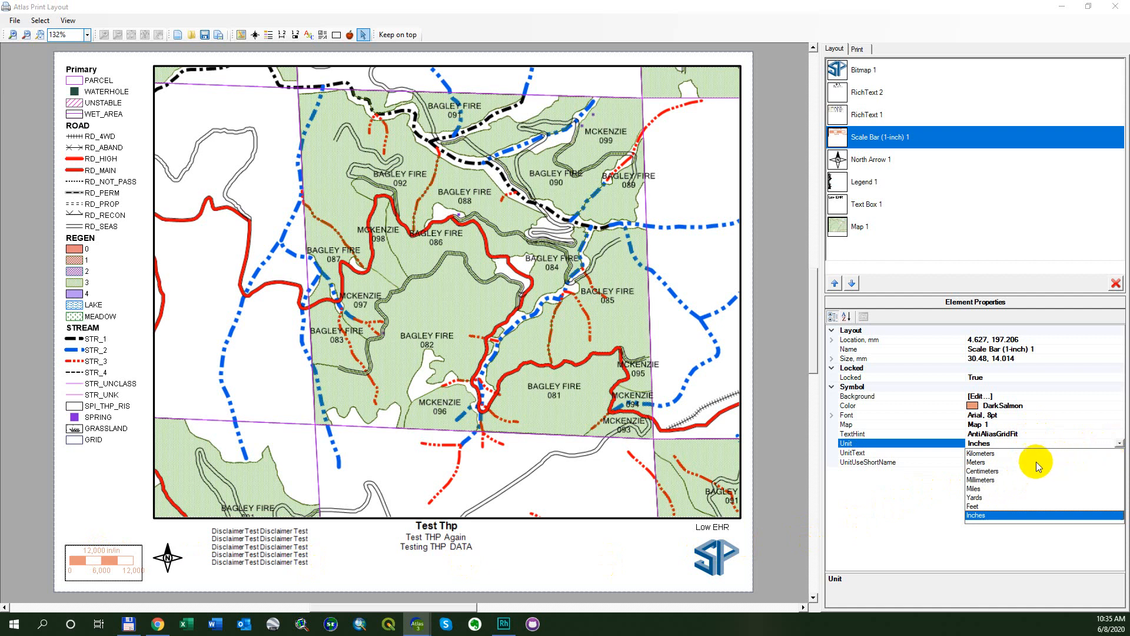
click(998, 498)
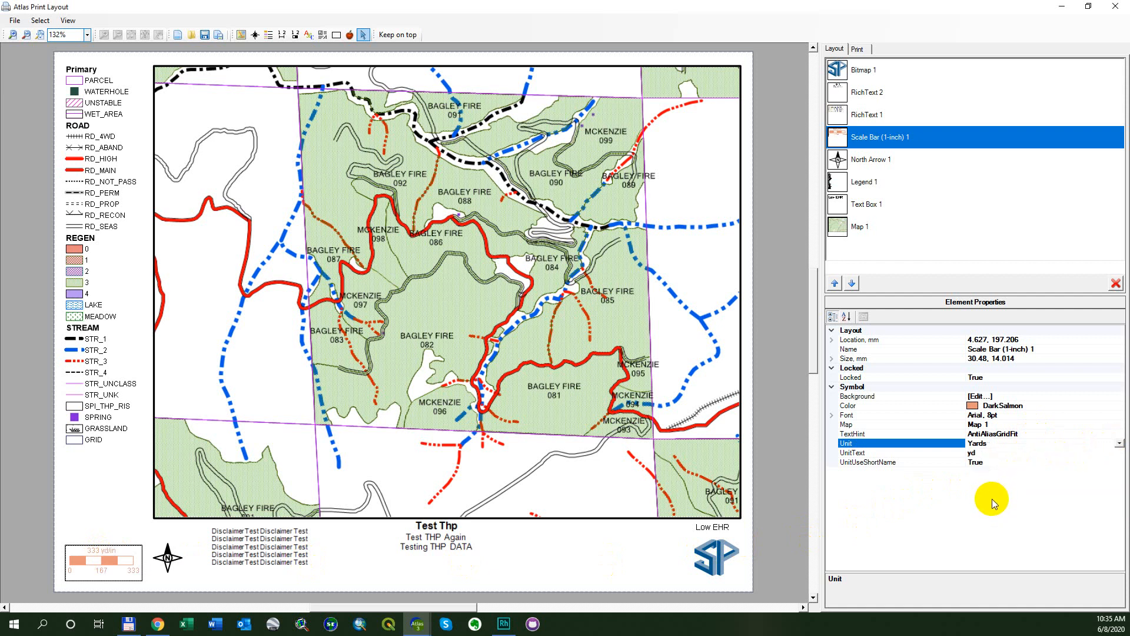
Set the scale bar's unit to Feet and replace its unit text with "Test".
double_click(1002, 444)
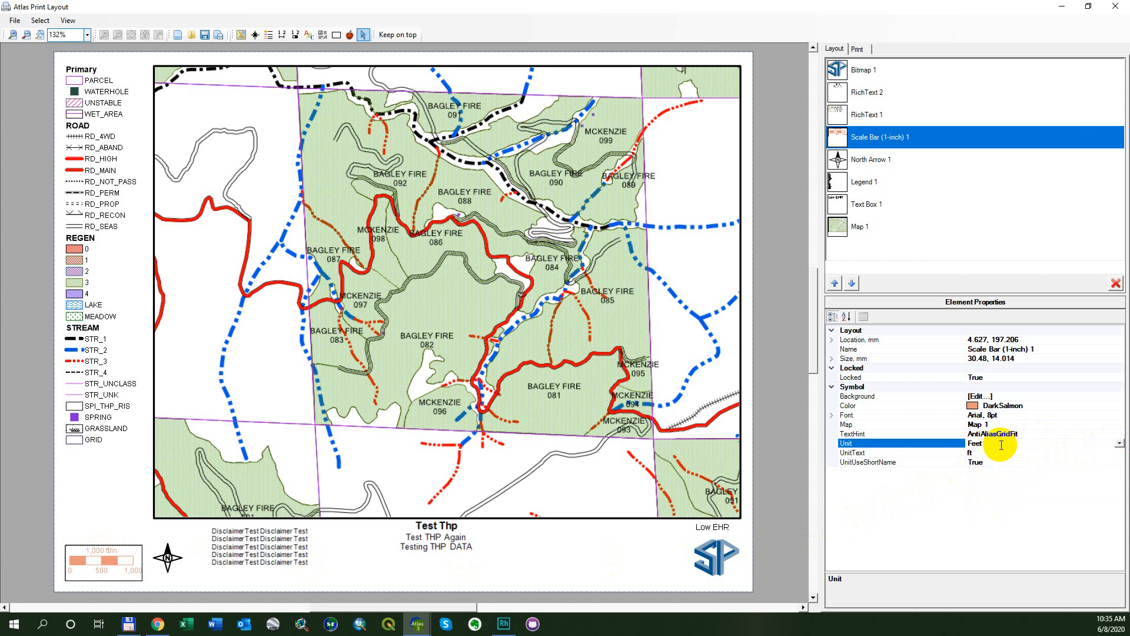
click(989, 452)
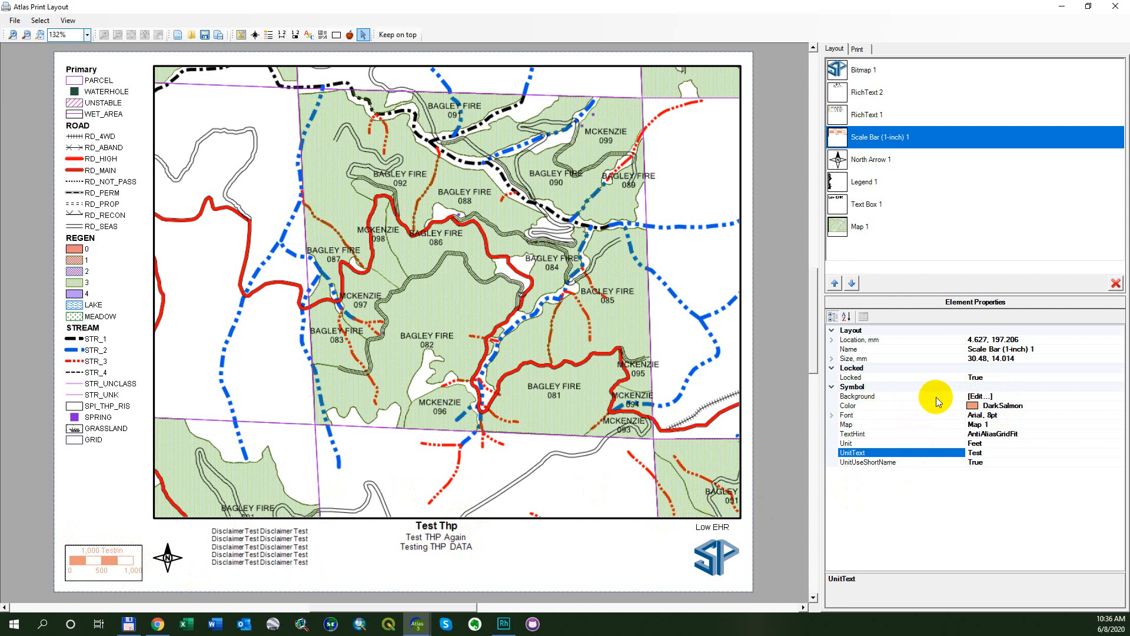
Set the scale bar's unit to Inches, and switch the short unit name setting to False and back to True.
double_click(990, 445)
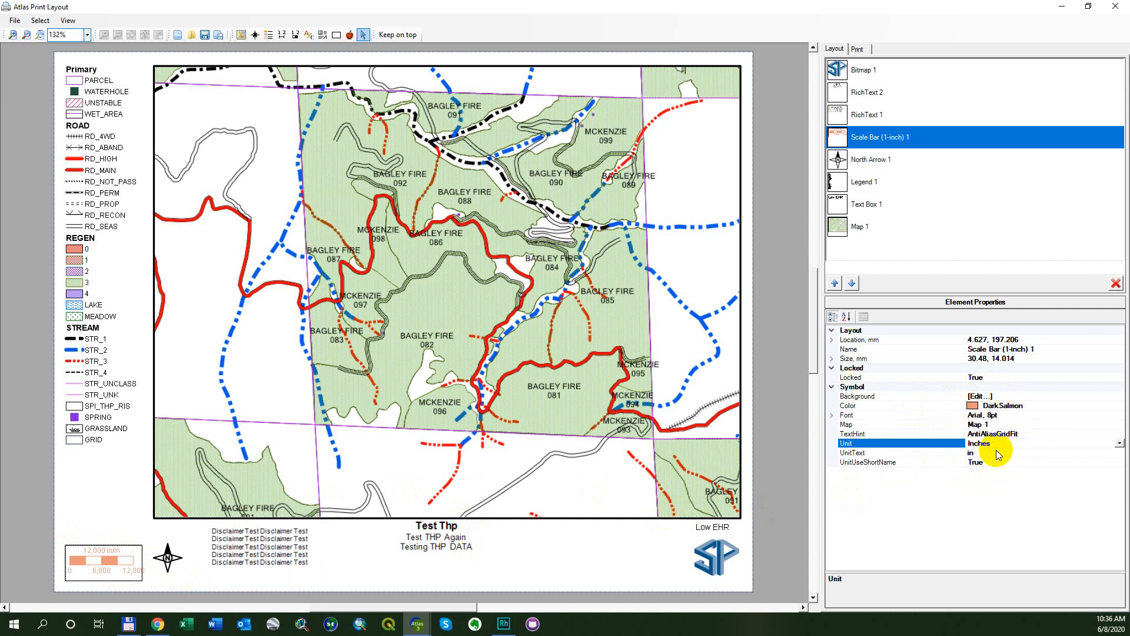
click(997, 463)
double_click(997, 463)
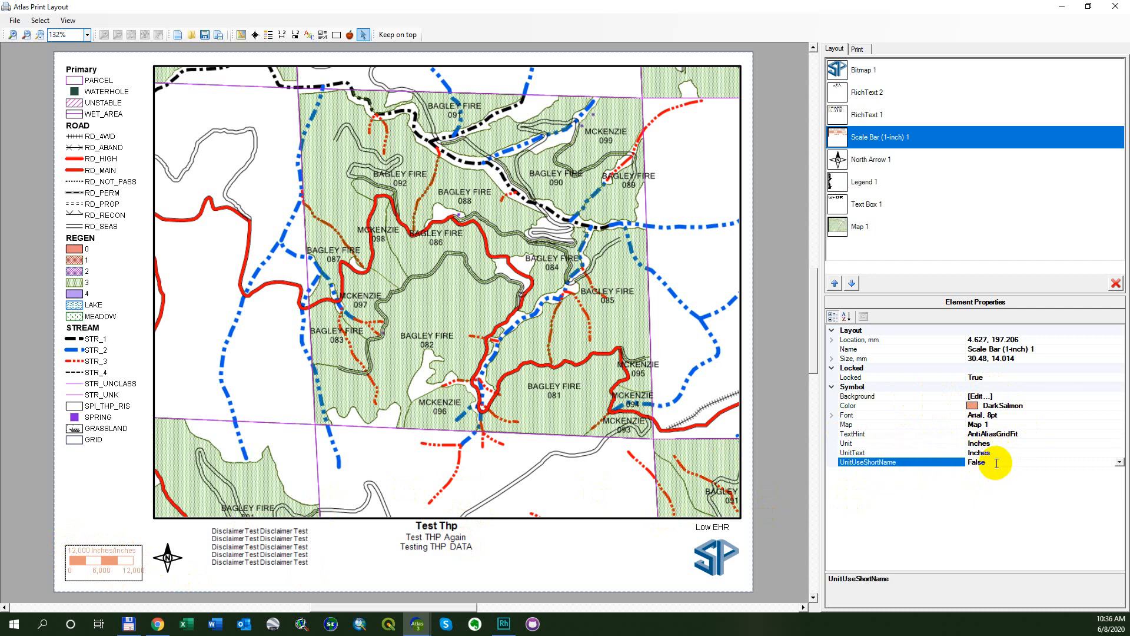
double_click(995, 463)
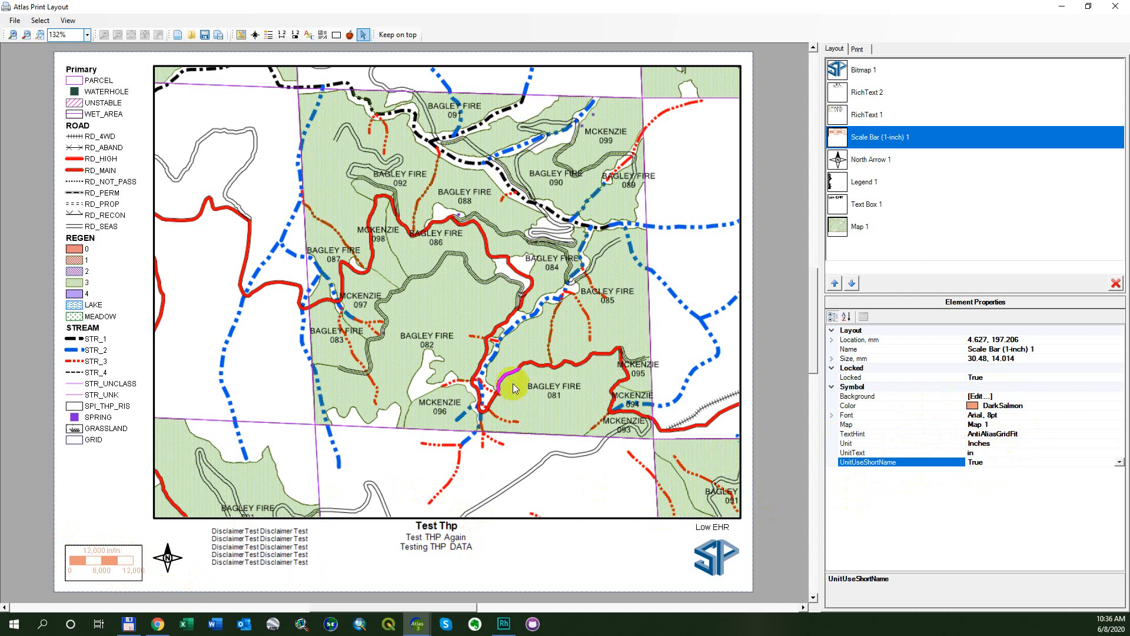